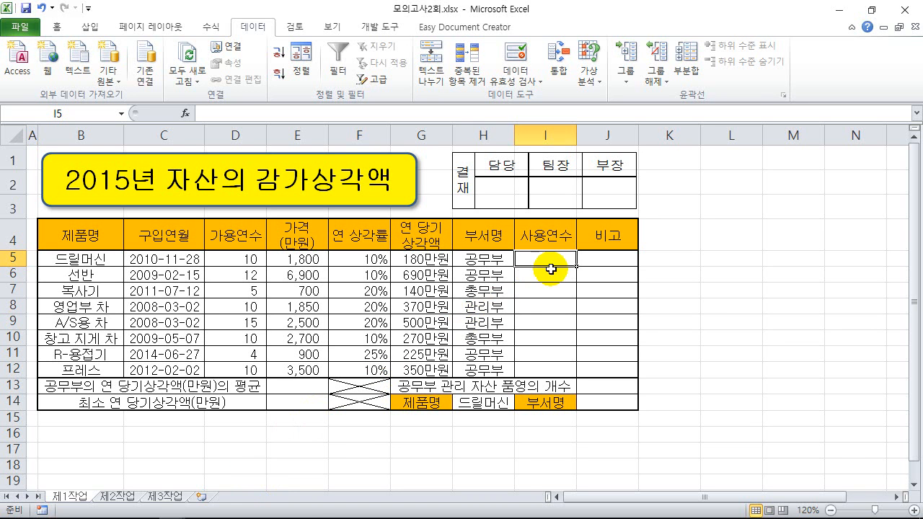
Switch to ITQ 엑셀.pdf in Edge to read the 사용연수 requirement and return to the 모의고사2회.xlsx workbook in Excel
mouse_move(144, 514)
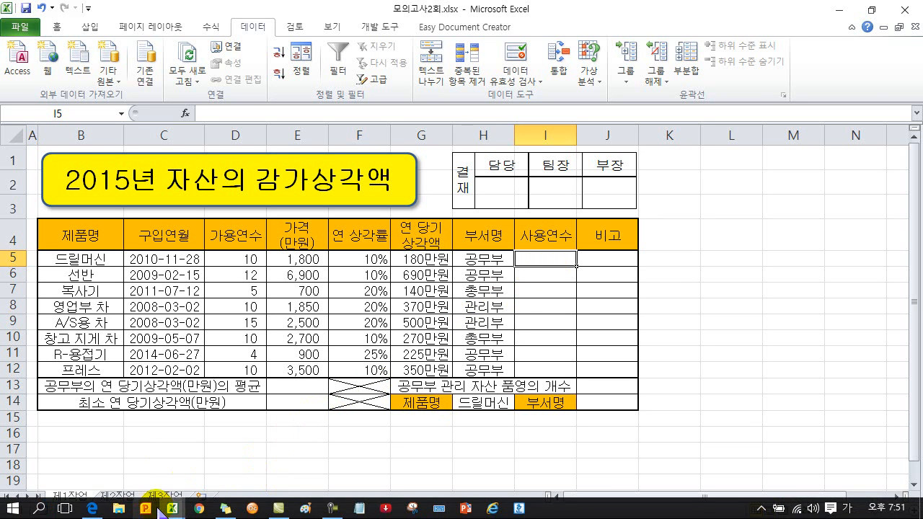
left_click(92, 507)
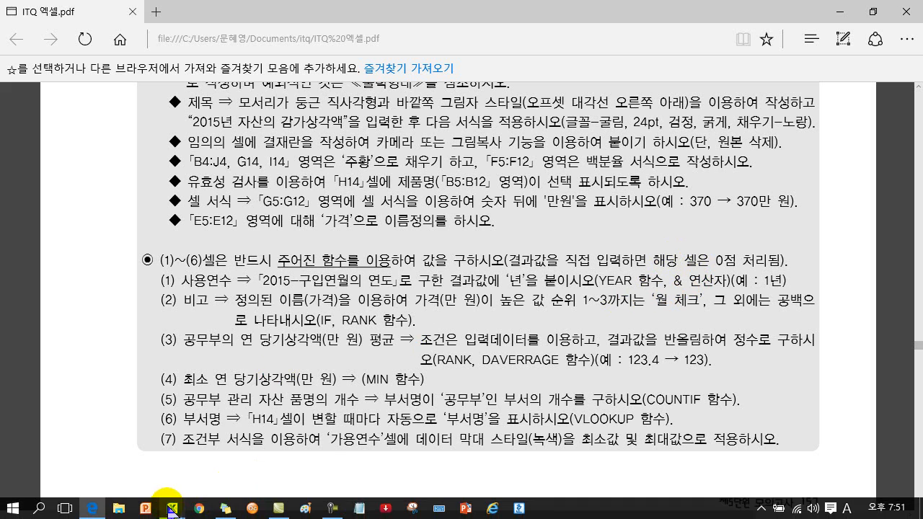
mouse_move(173, 509)
left_click(231, 447)
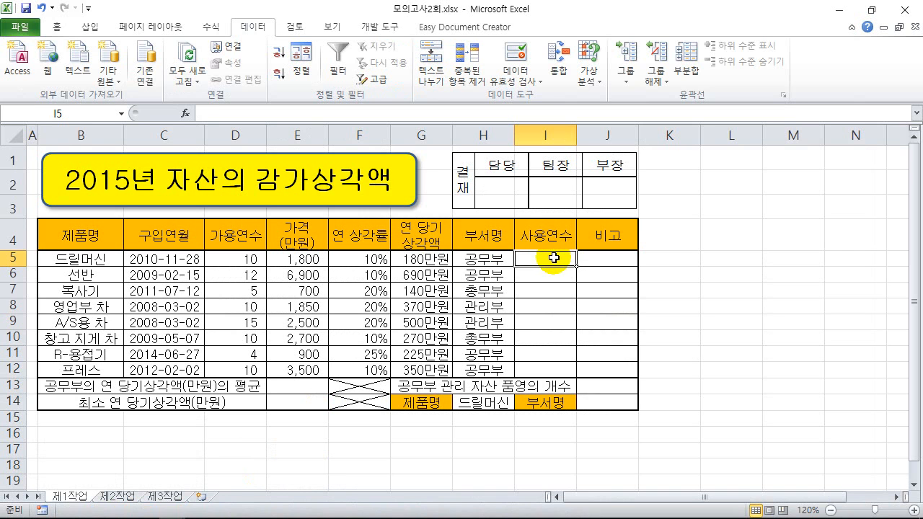
Enter =2015-YEAR(C5)&"년" in cell I5 and fill the formula down the 사용연수 column to I12
type("=")
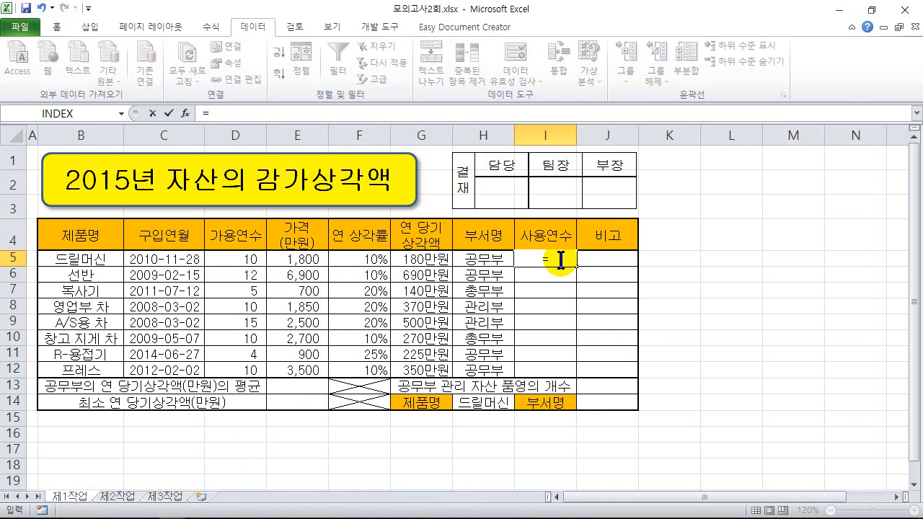
type("2015-year(")
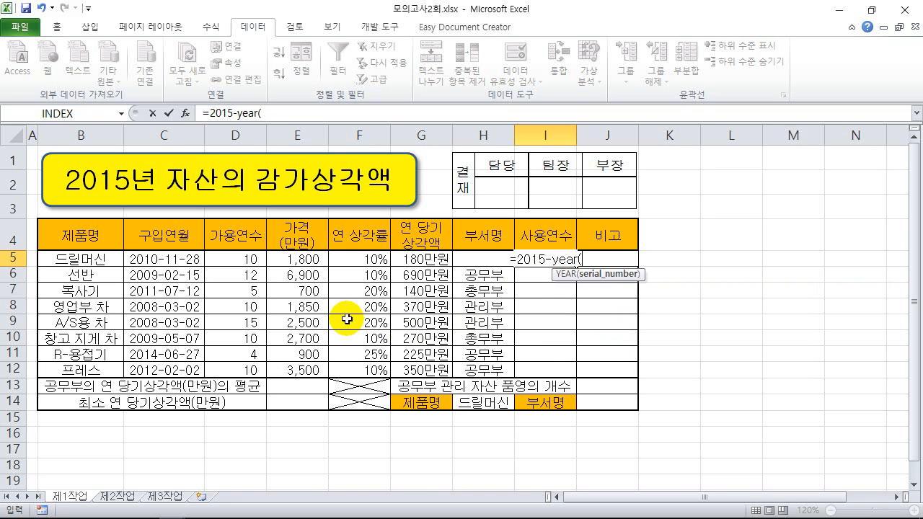
left_click(172, 260)
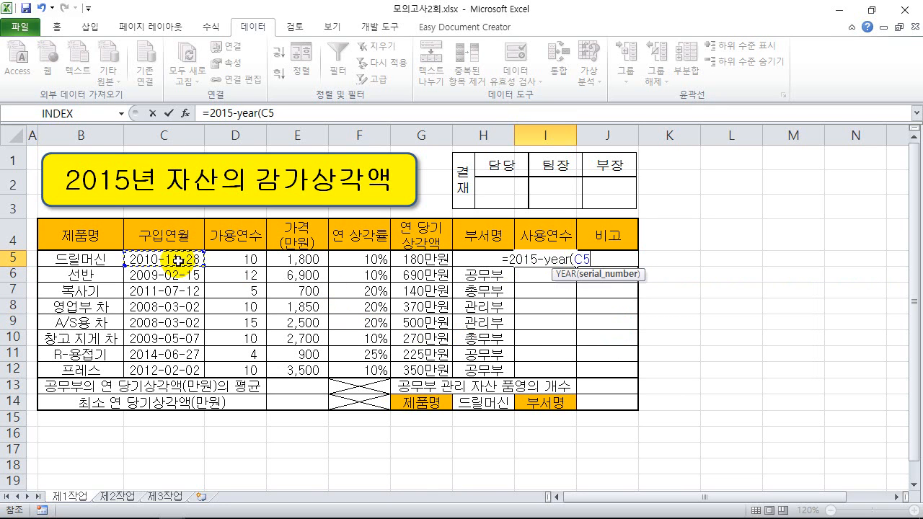
type(")")
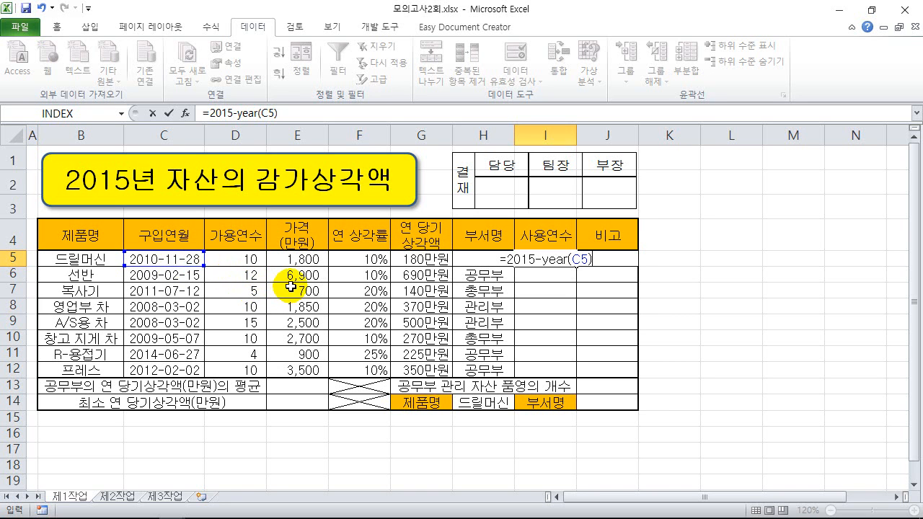
type("&\"년\"")
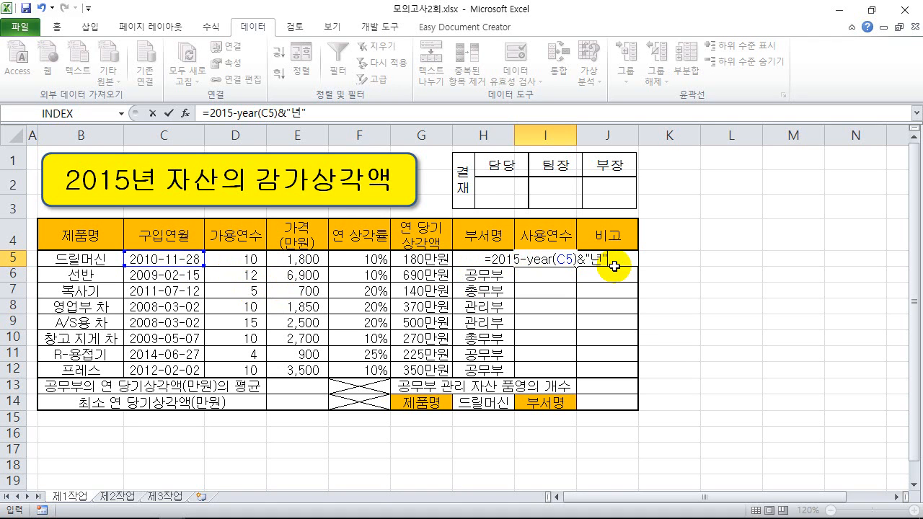
key("Return")
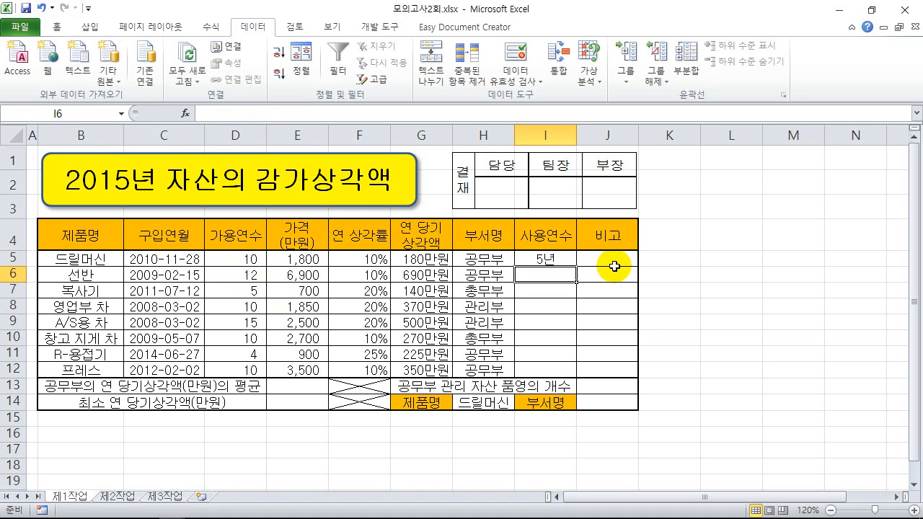
left_click(550, 258)
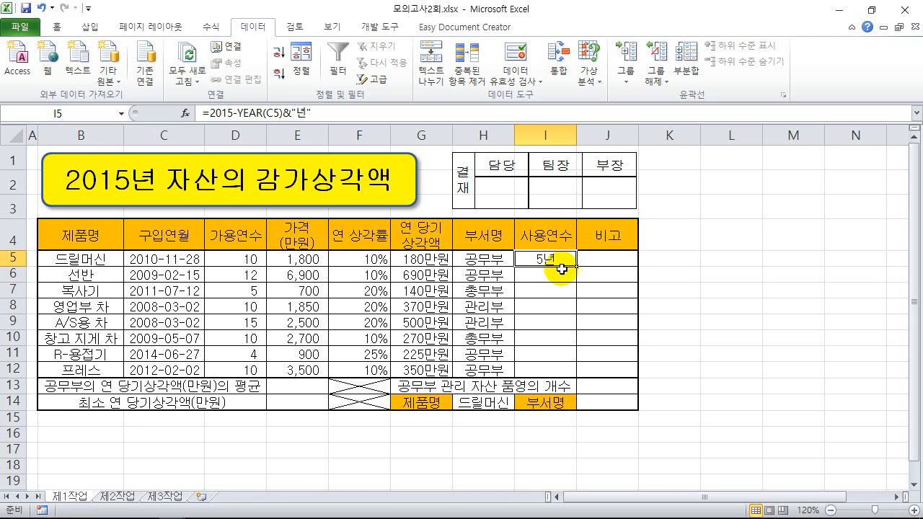
left_click_drag(577, 264, 578, 381)
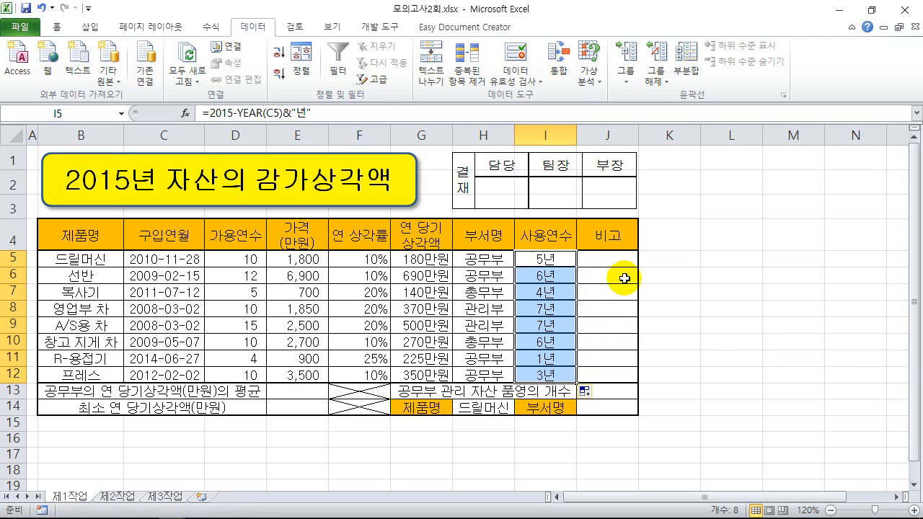
Select J5, read the 비고 requirement in ITQ 엑셀.pdf in Edge, and return to the 모의고사2회.xlsx workbook in Excel
left_click(597, 257)
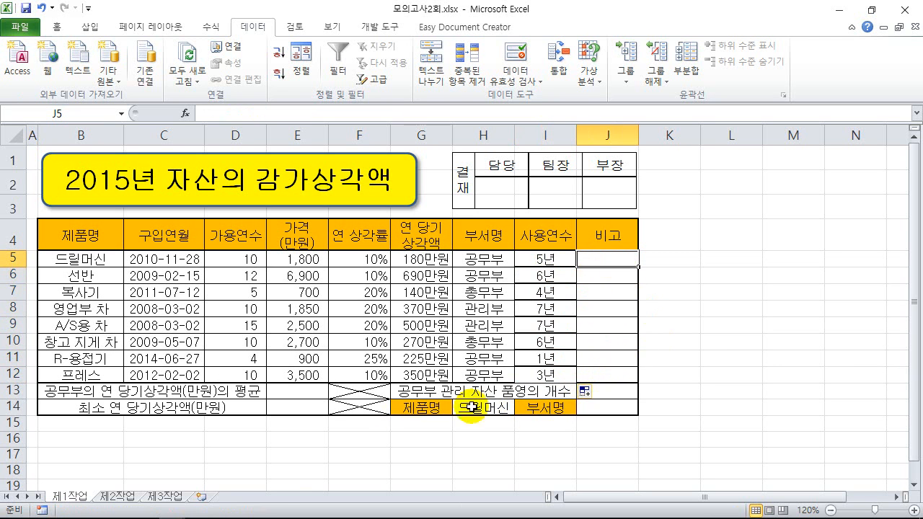
mouse_move(173, 513)
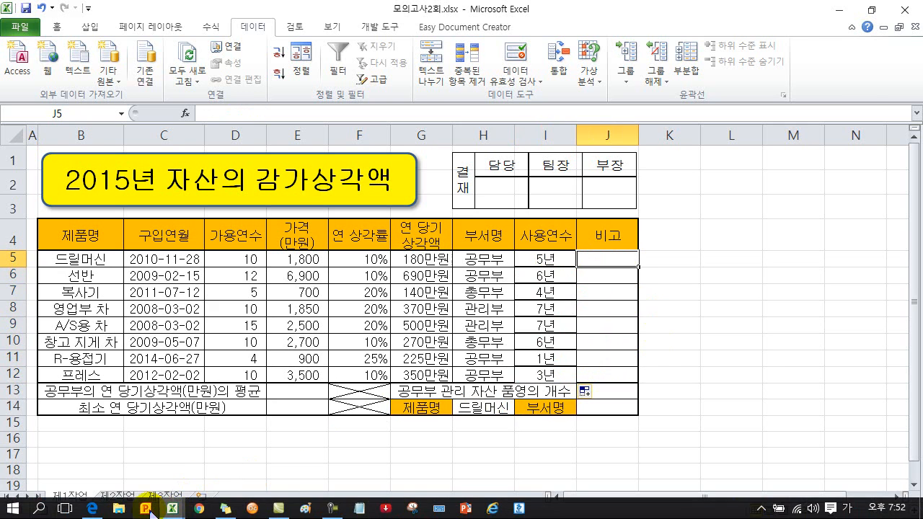
left_click(92, 509)
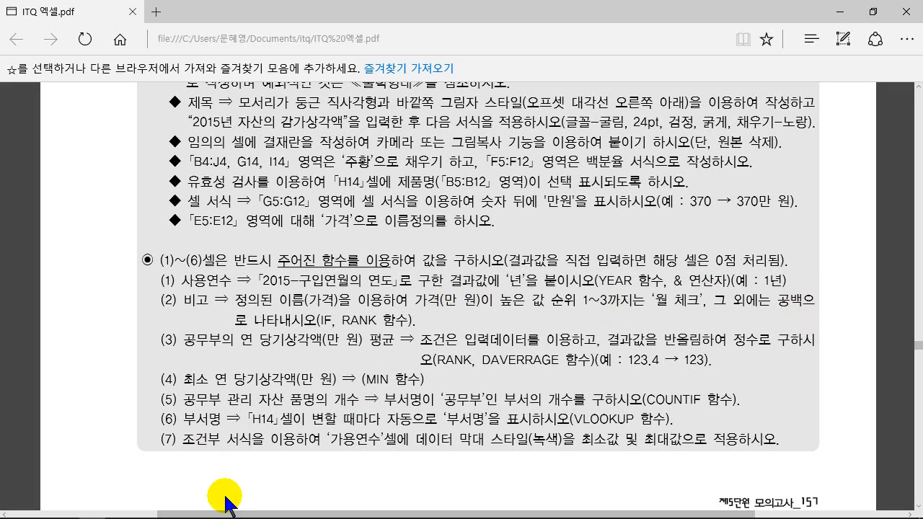
mouse_move(217, 513)
mouse_move(172, 509)
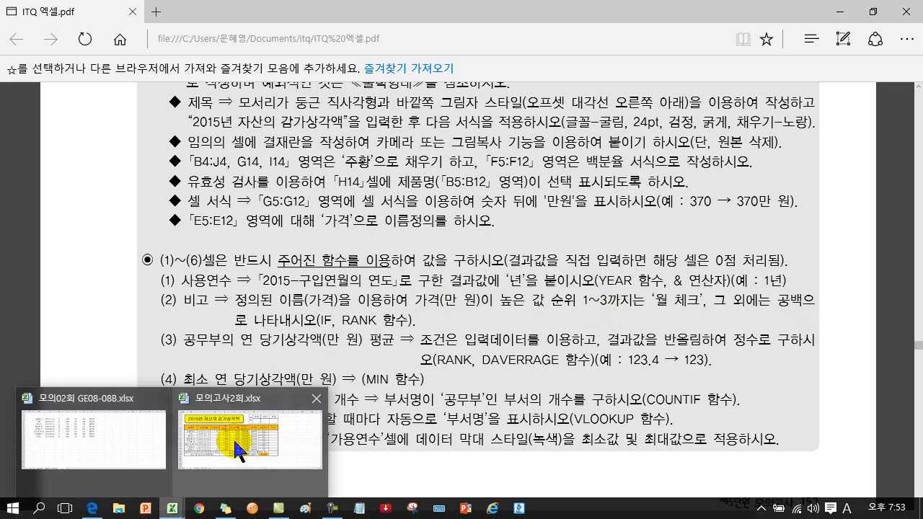
left_click(238, 447)
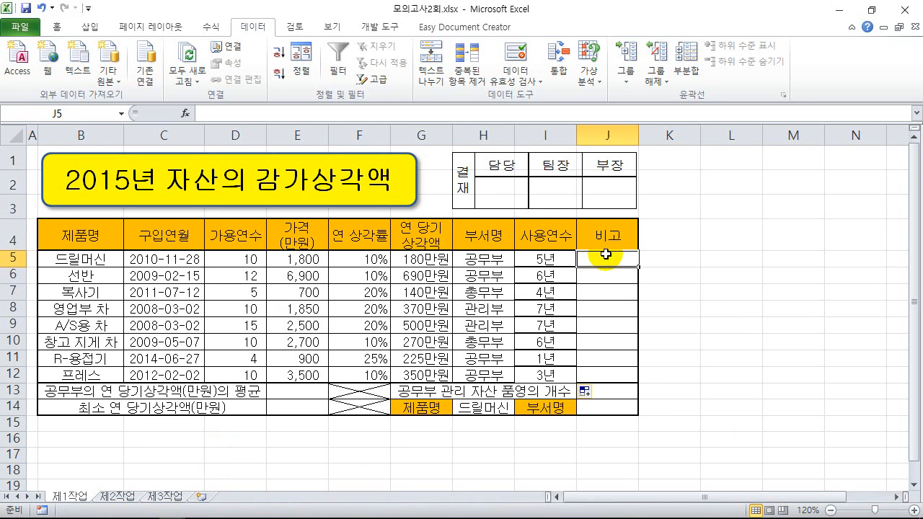
Begin an IF formula in J5 using its function arguments, with rank()<=3 as the logical test
type("=ㅏ")
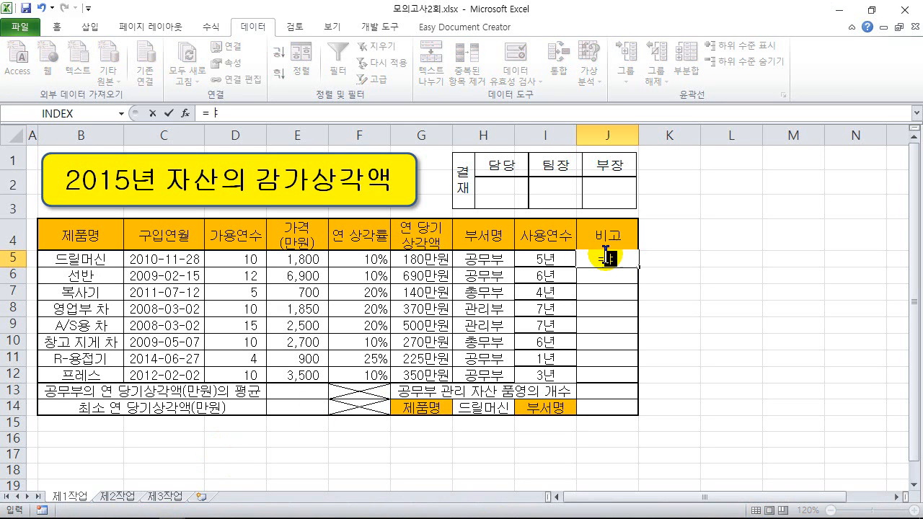
key("BackSpace")
type("if")
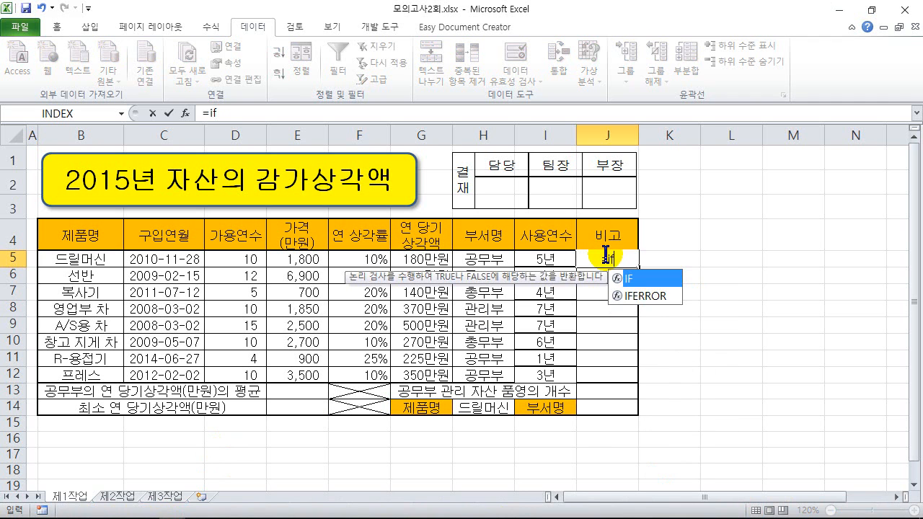
type("(")
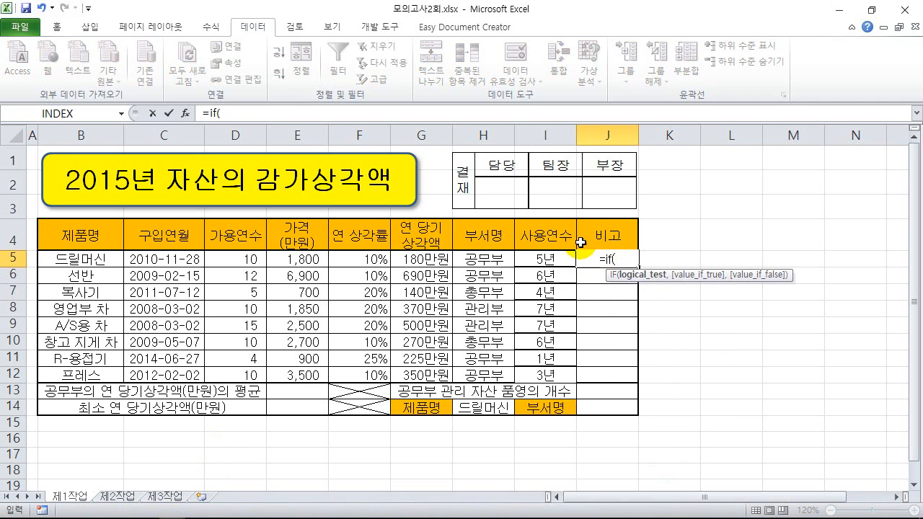
left_click(185, 113)
left_click_drag(429, 147, 647, 300)
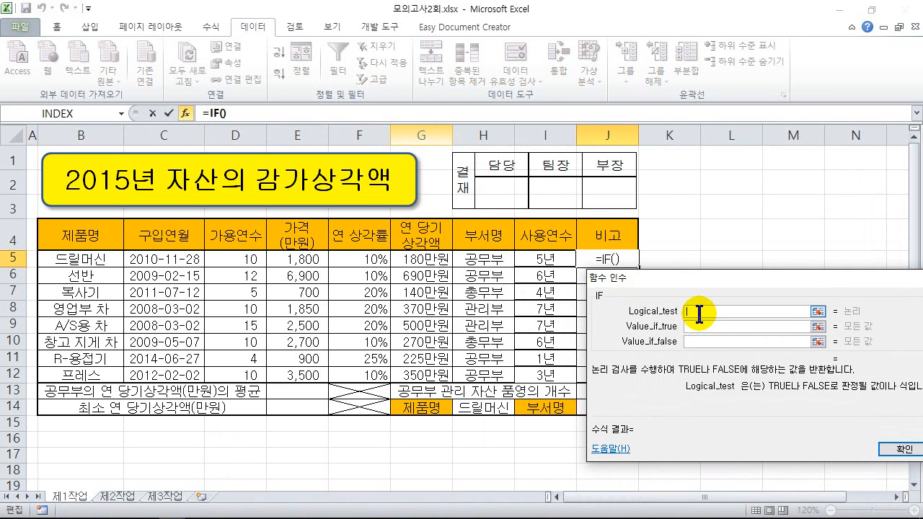
type("rank")
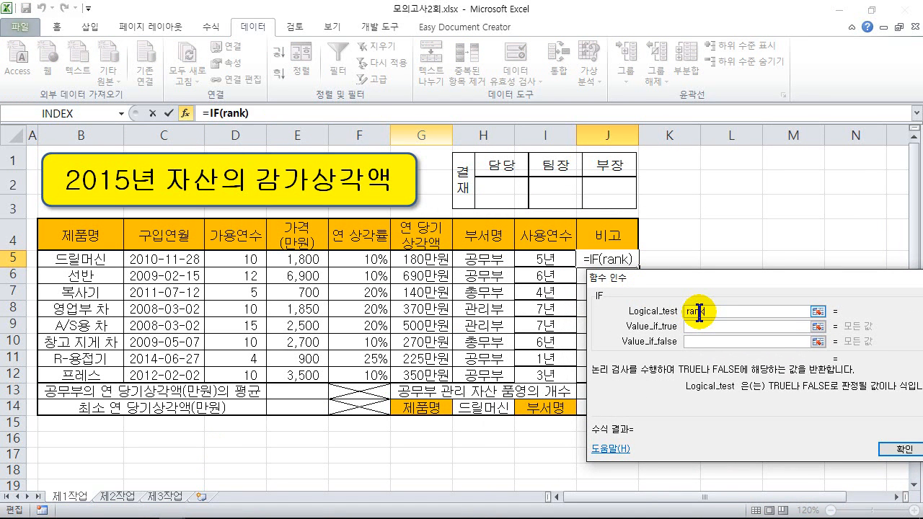
type("()<=3")
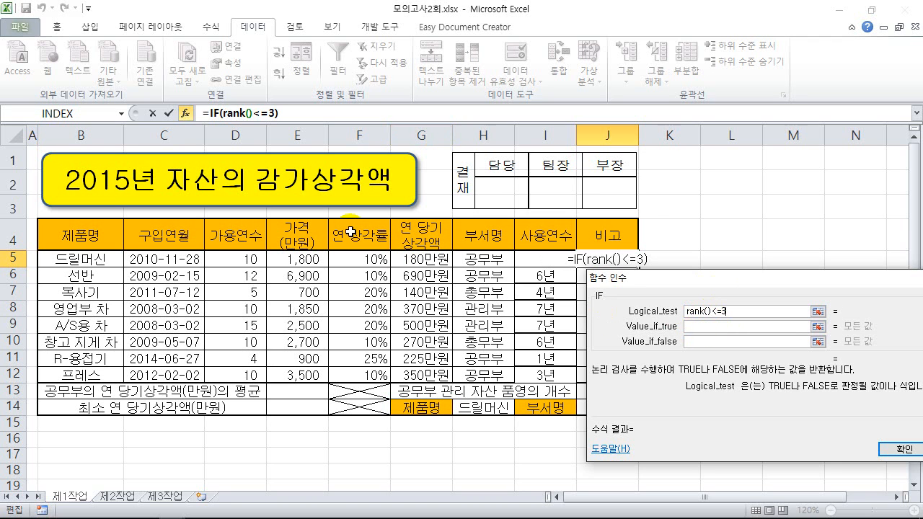
Define the nested RANK function with E5 as Number and the named range 가격 (E5:E12) as Ref, leaving Order empty
left_click(238, 114)
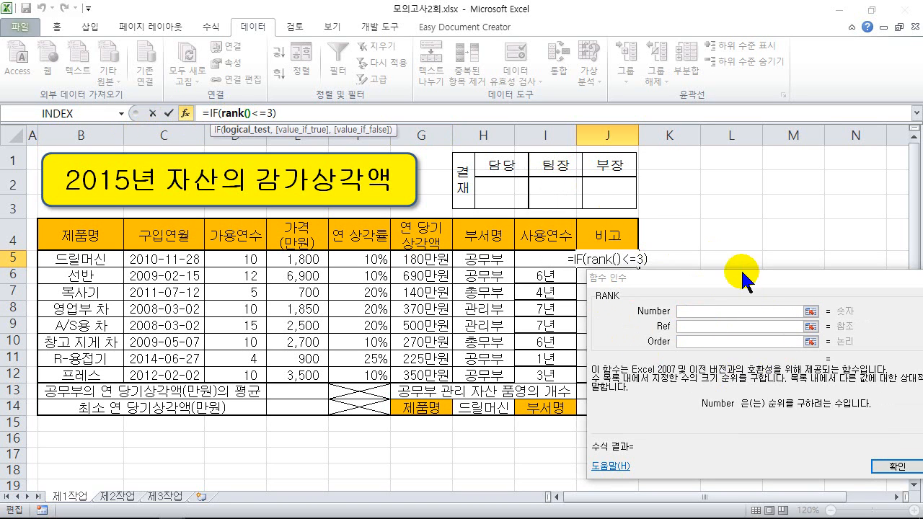
left_click(689, 311)
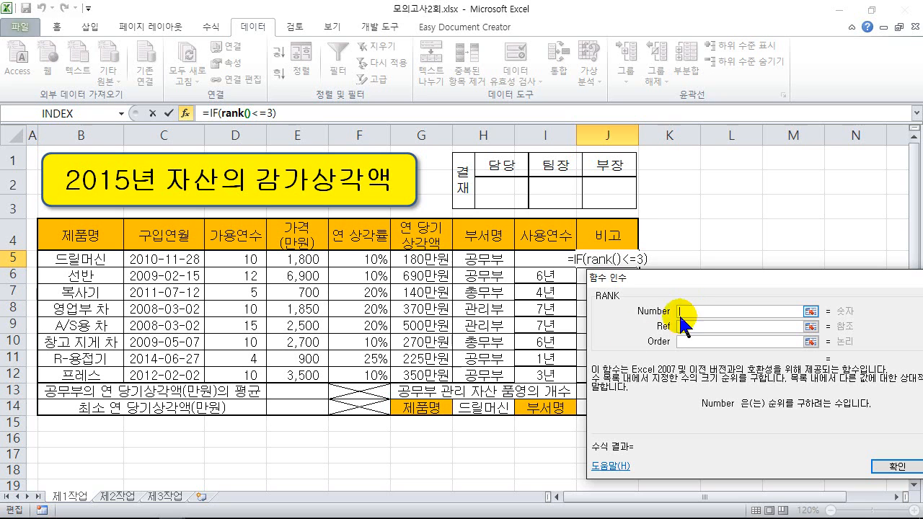
left_click(309, 261)
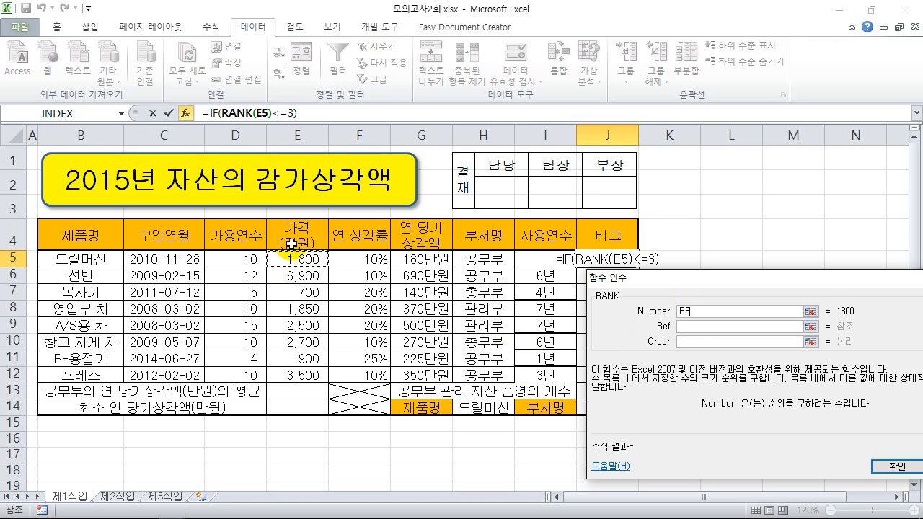
left_click(692, 327)
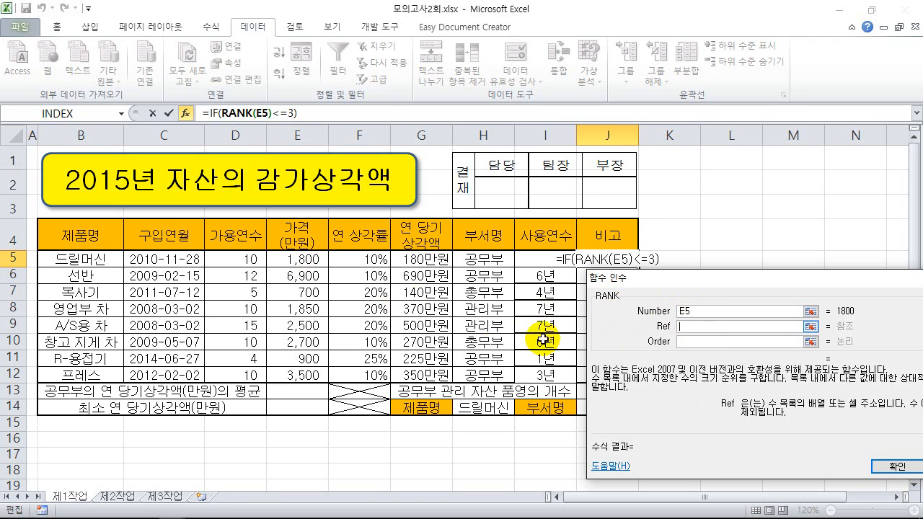
left_click_drag(299, 258, 302, 372)
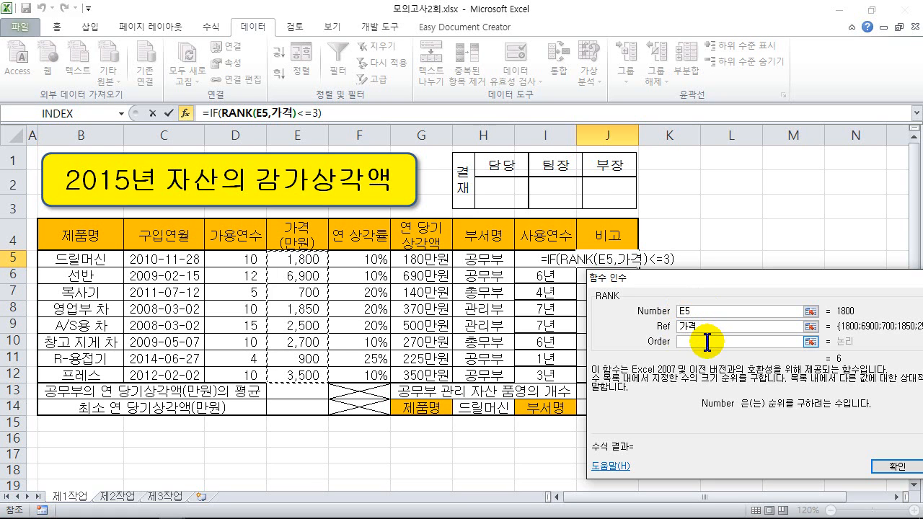
left_click(707, 341)
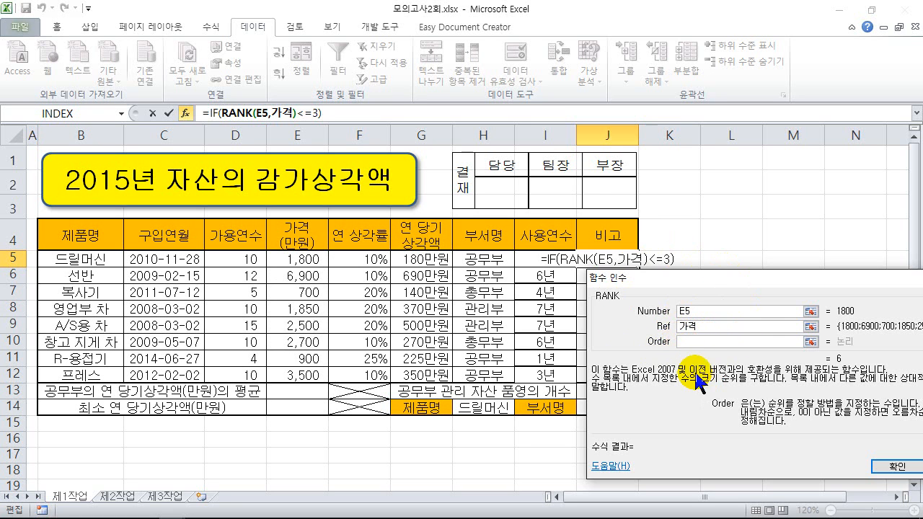
Complete the IF function with "월 체크" if true and "" if false, and fill it down the 비고 column to J12
left_click(211, 115)
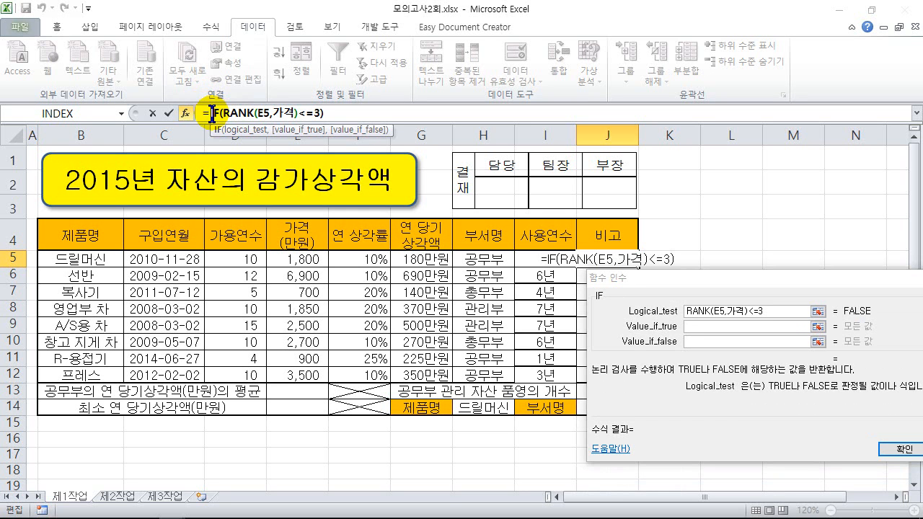
left_click(726, 329)
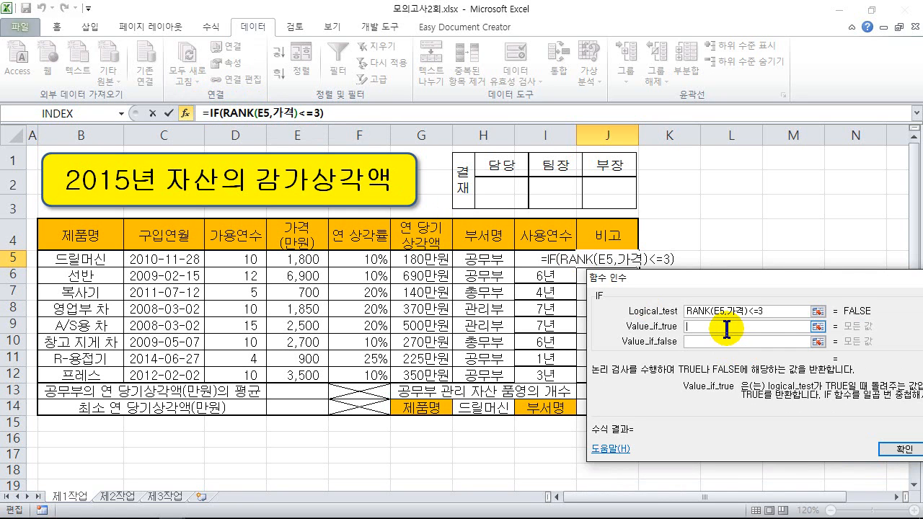
type("\"")
type("월 체크")
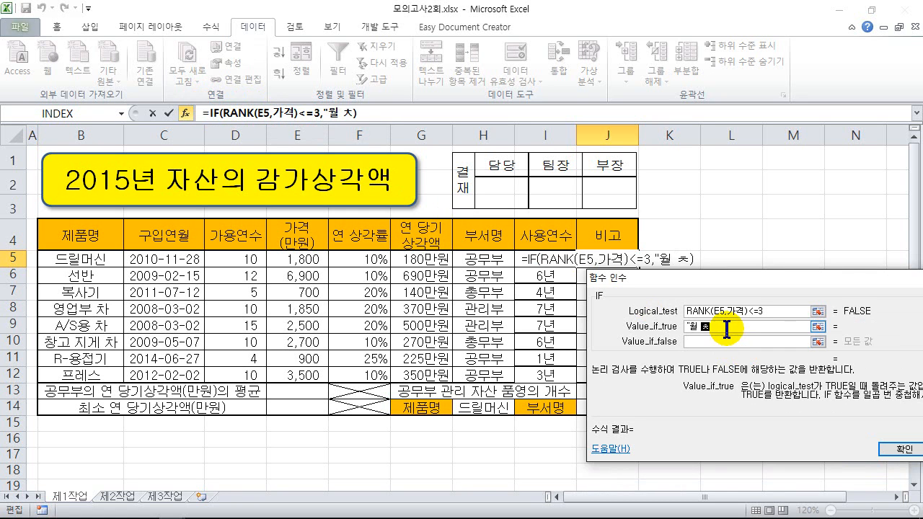
type("\"")
key("Tab")
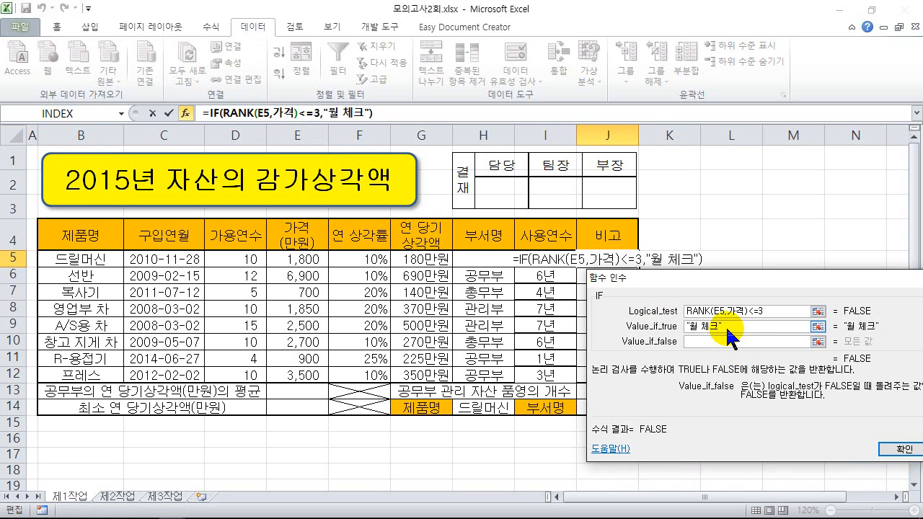
type("\"\"")
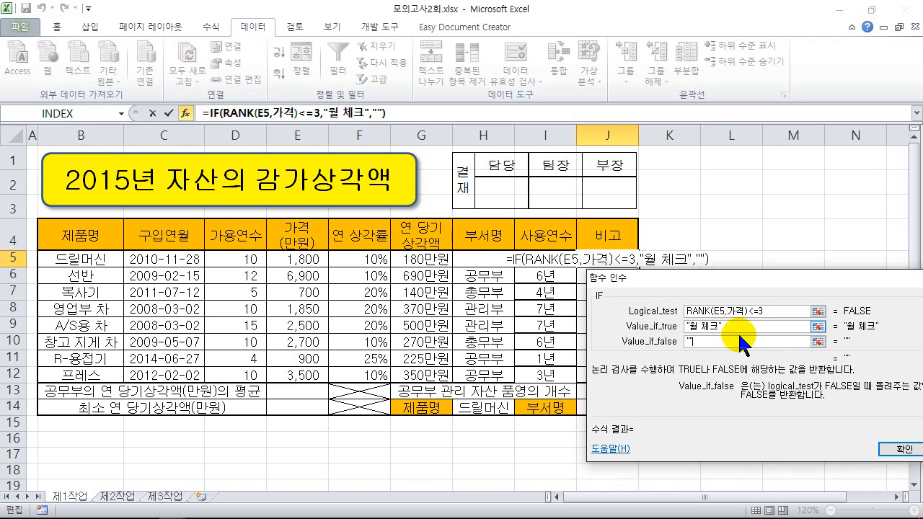
left_click(886, 449)
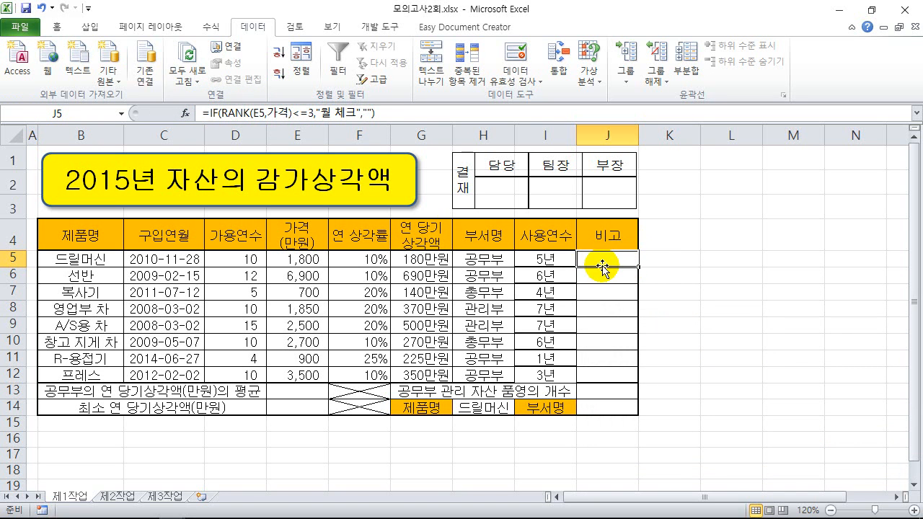
left_click_drag(641, 267, 633, 380)
left_click(704, 336)
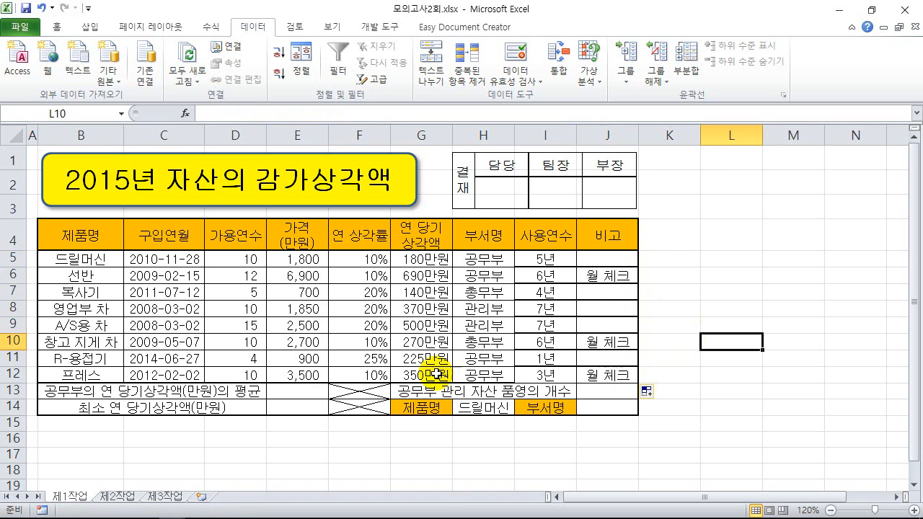
Select E13, read the 공무부의 연 당기상각액 평균 requirement in ITQ 엑셀.pdf in Edge, and return to 모의고사2회.xlsx in Excel
left_click(301, 395)
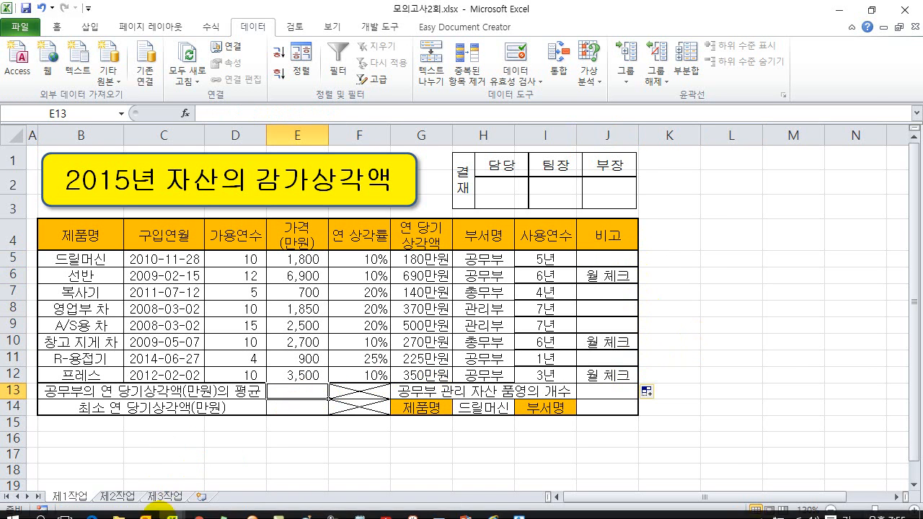
left_click(91, 508)
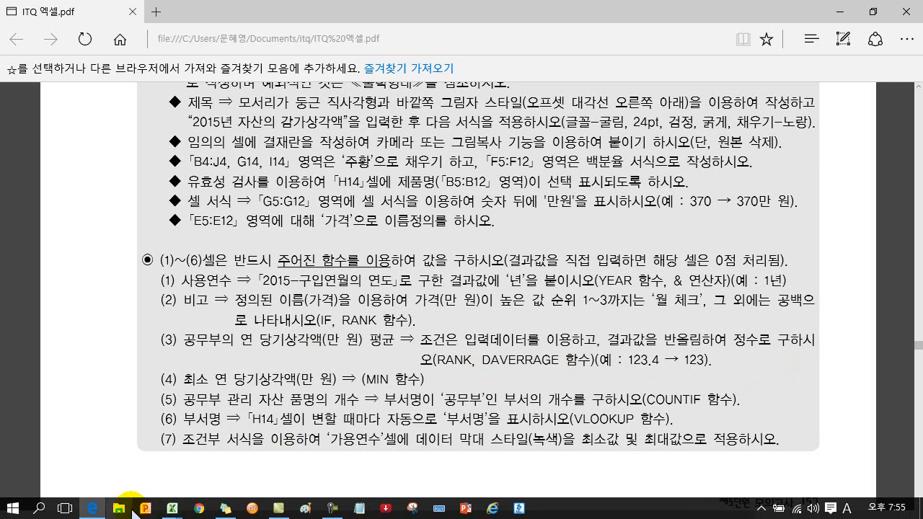
mouse_move(172, 509)
left_click(249, 442)
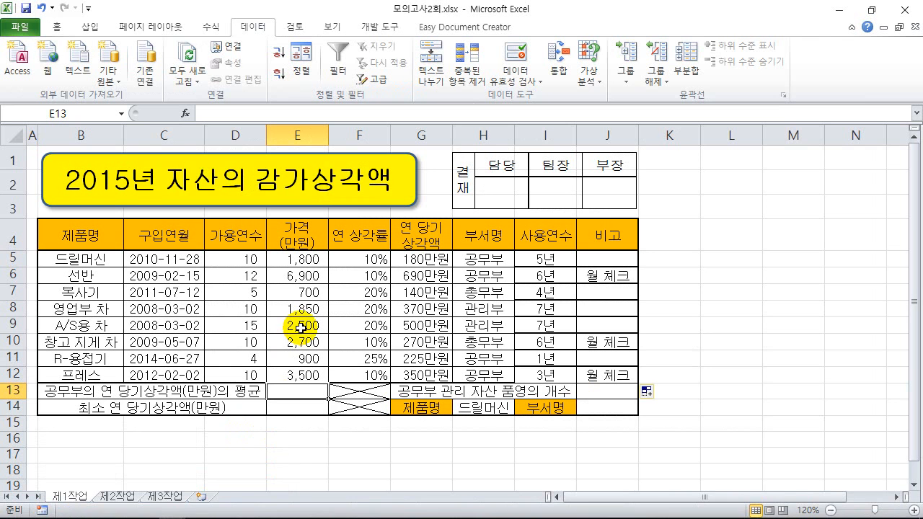
Begin a DAVERAGE formula in E13 and open its function arguments, keeping the data table uncovered
left_click(291, 394)
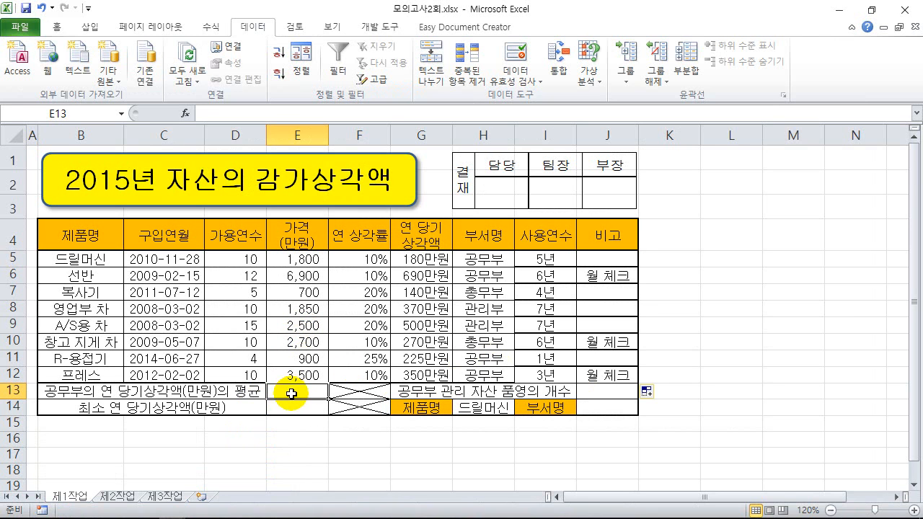
type("=")
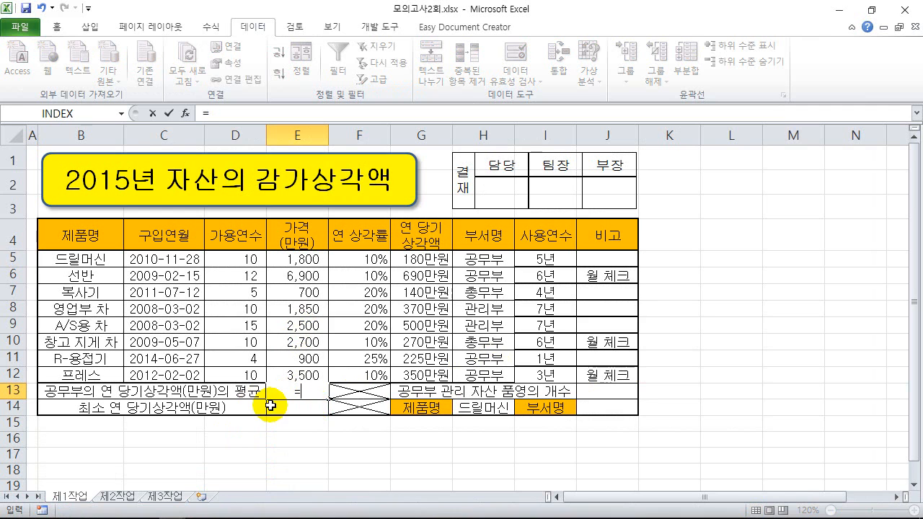
type("da")
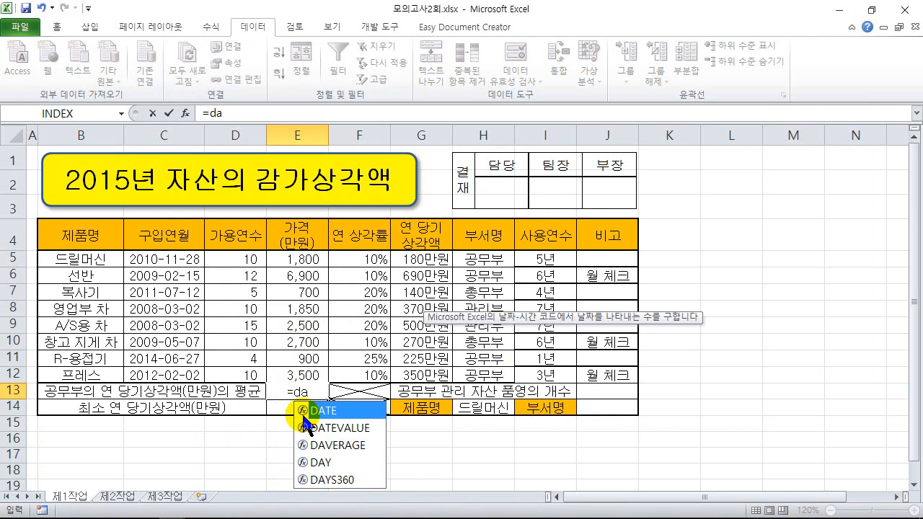
double_click(339, 445)
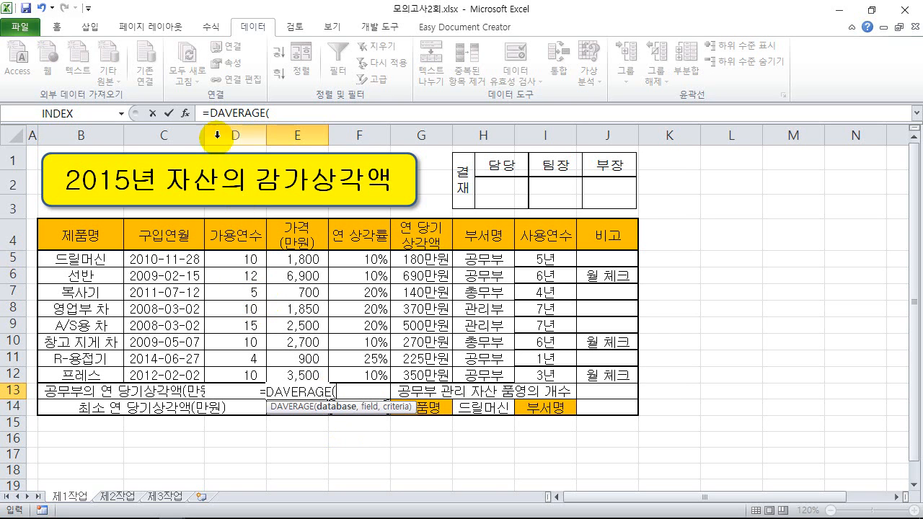
left_click(186, 113)
left_click_drag(545, 280, 675, 230)
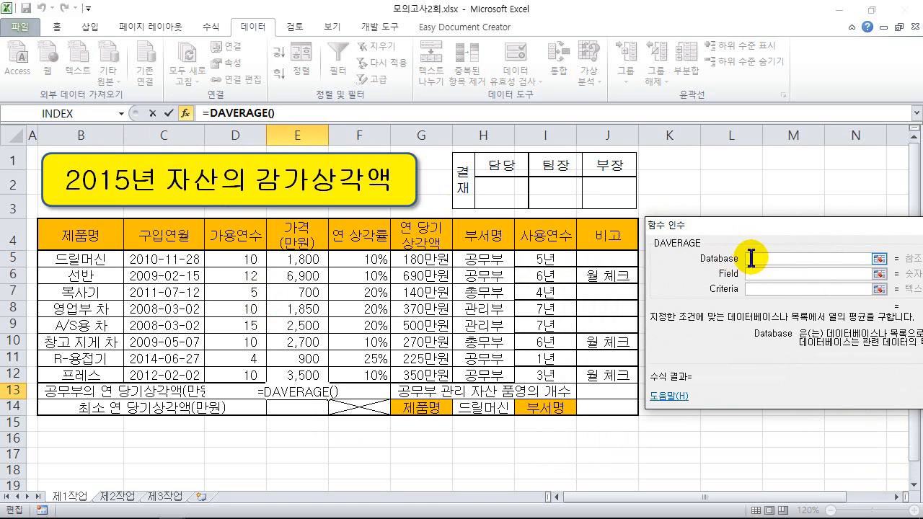
Complete the DAVERAGE function with B4:J12 as Database, G4 as Field and H4:H5 as Criteria
left_click_drag(77, 235, 604, 373)
left_click(757, 287)
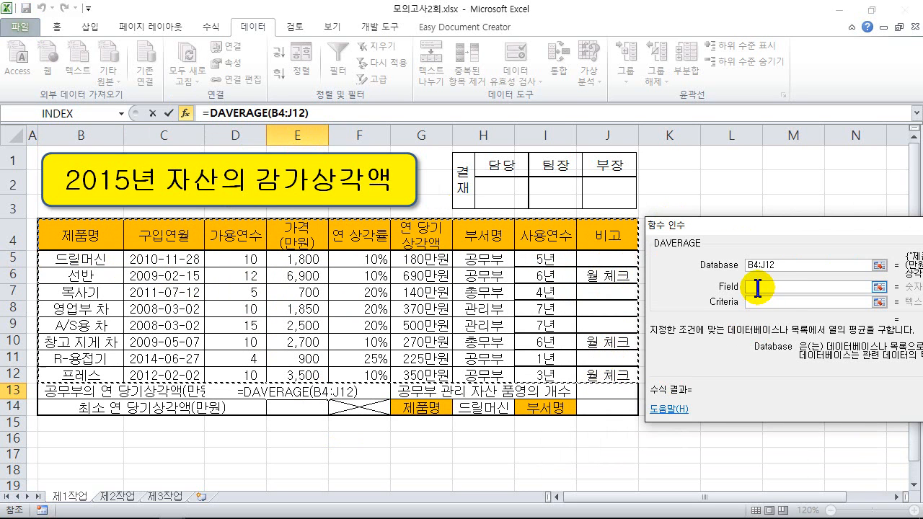
left_click(757, 287)
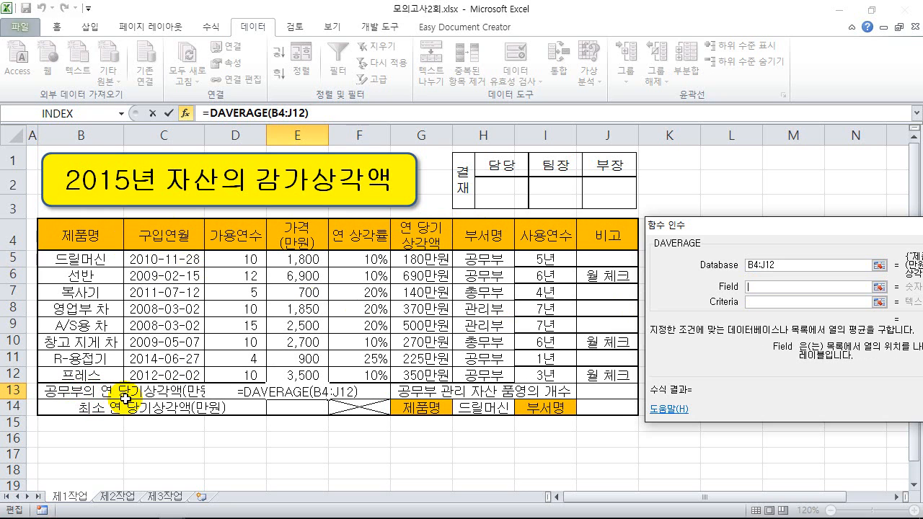
left_click(423, 240)
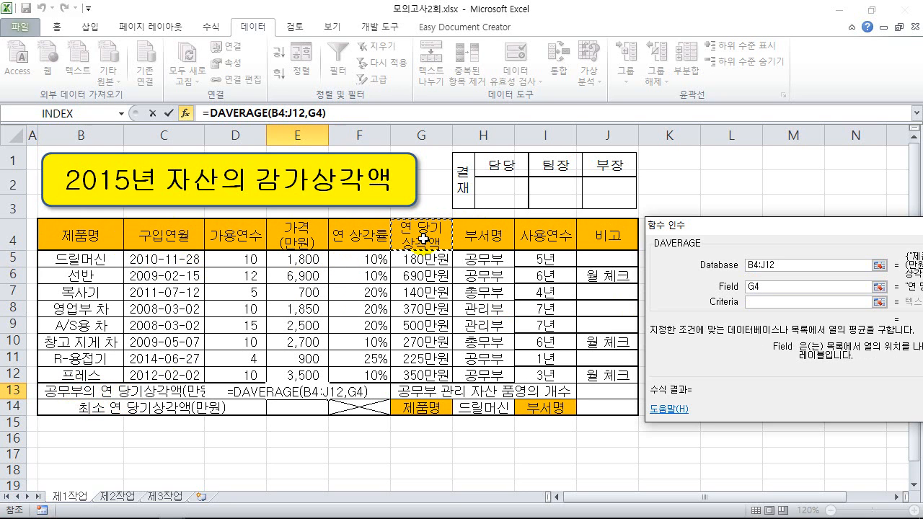
left_click(758, 301)
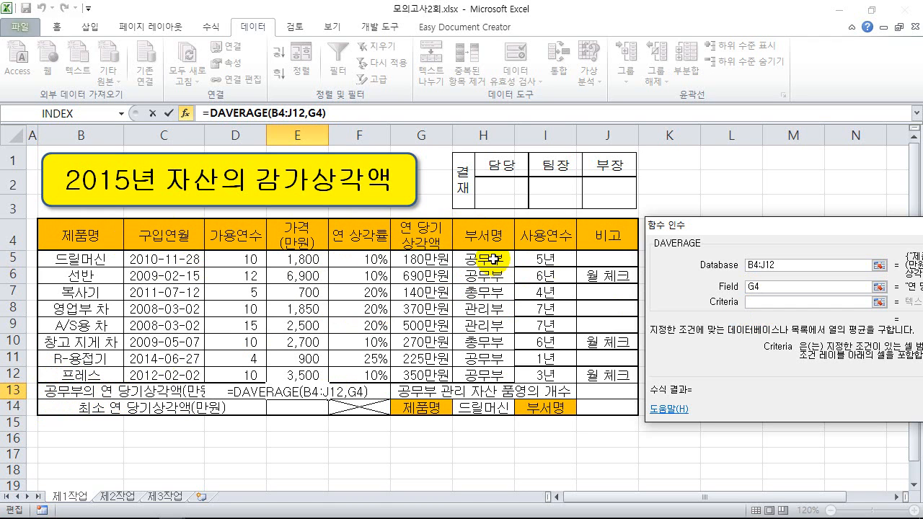
left_click_drag(483, 235, 482, 262)
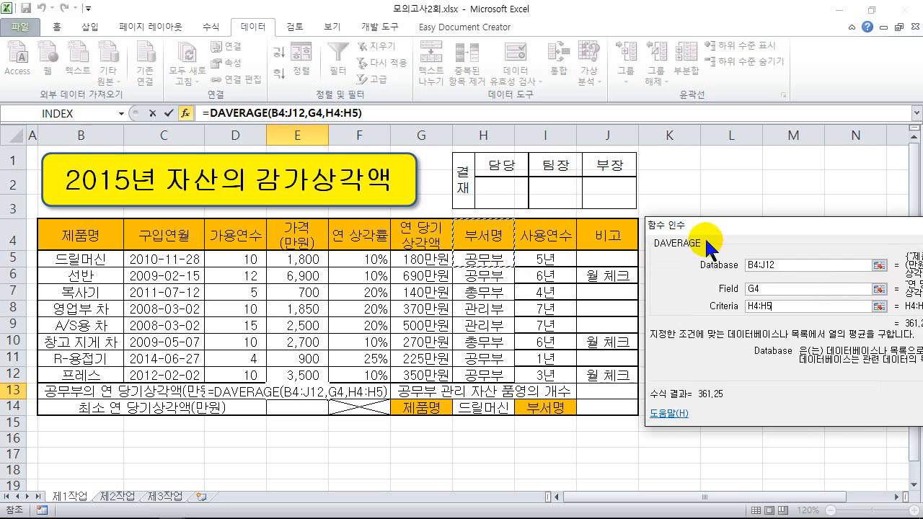
left_click_drag(714, 228, 488, 199)
left_click(732, 387)
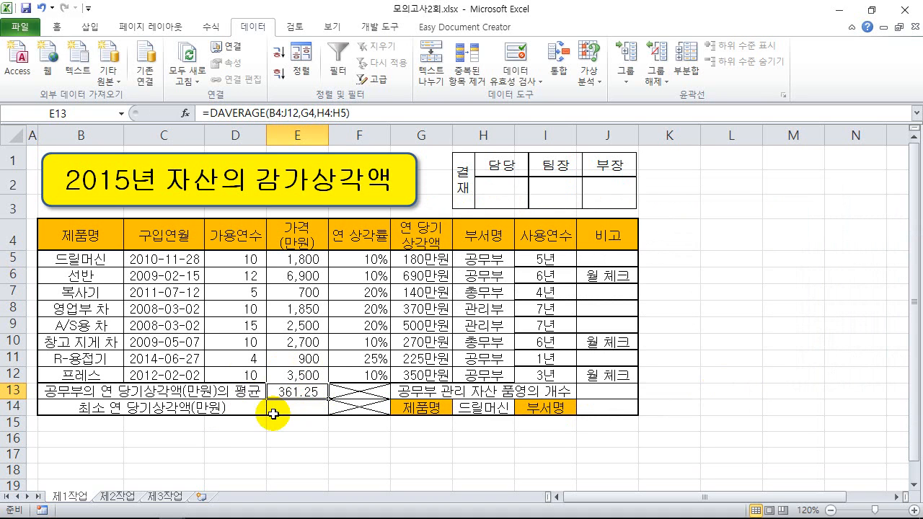
Wrap the DAVERAGE formula in E13 in a ROUND function with 0 decimal digits
left_click(208, 114)
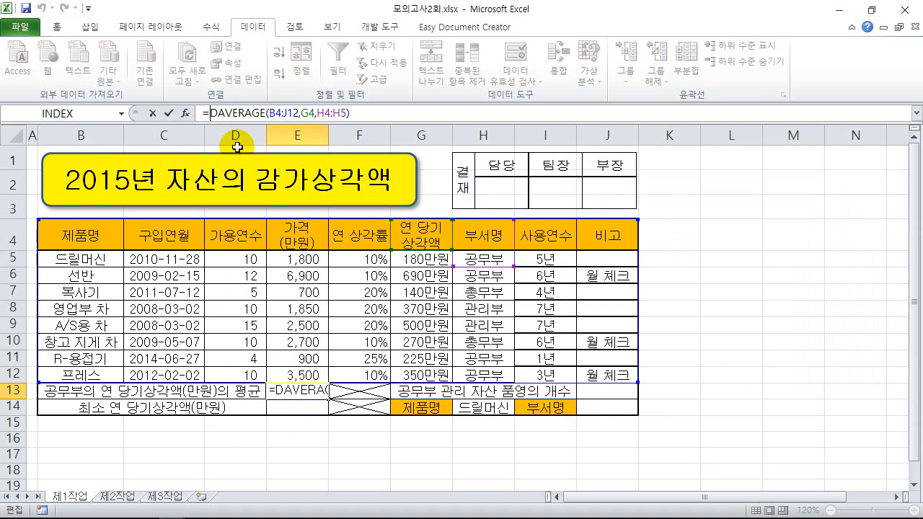
type("round")
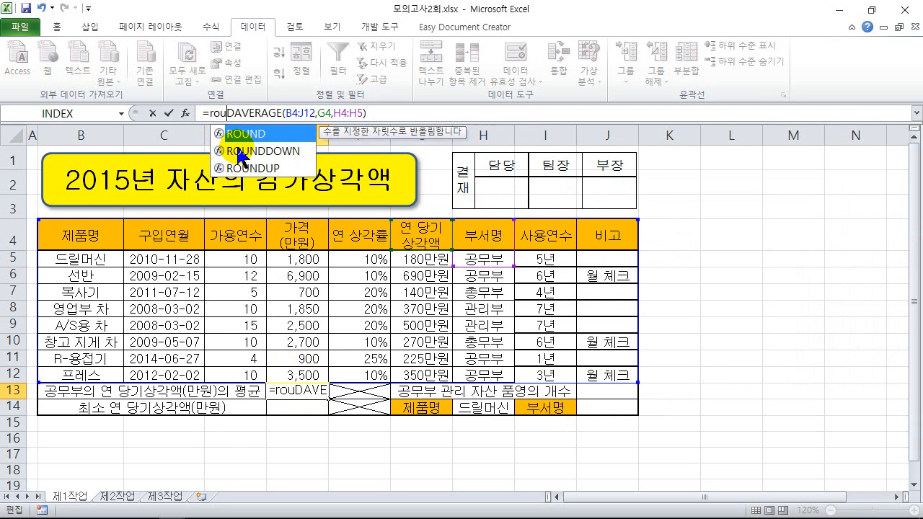
type("(")
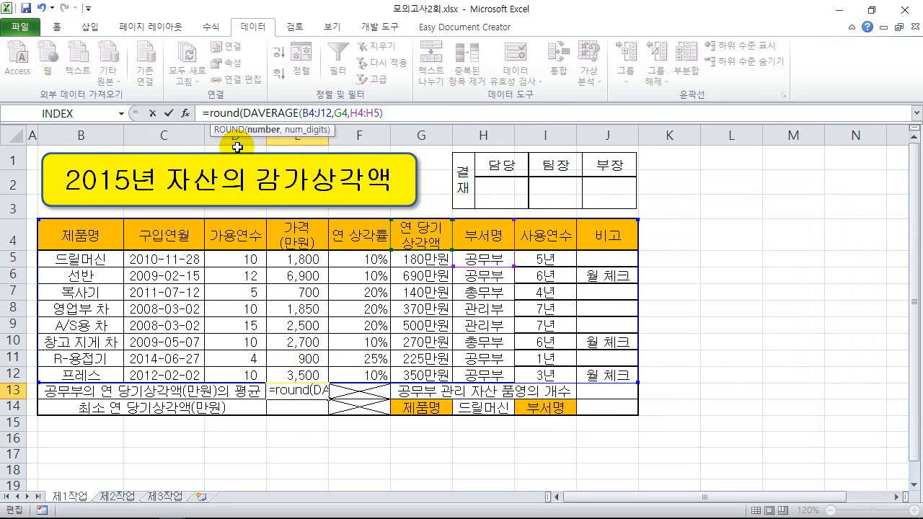
left_click(407, 111)
type(",0")
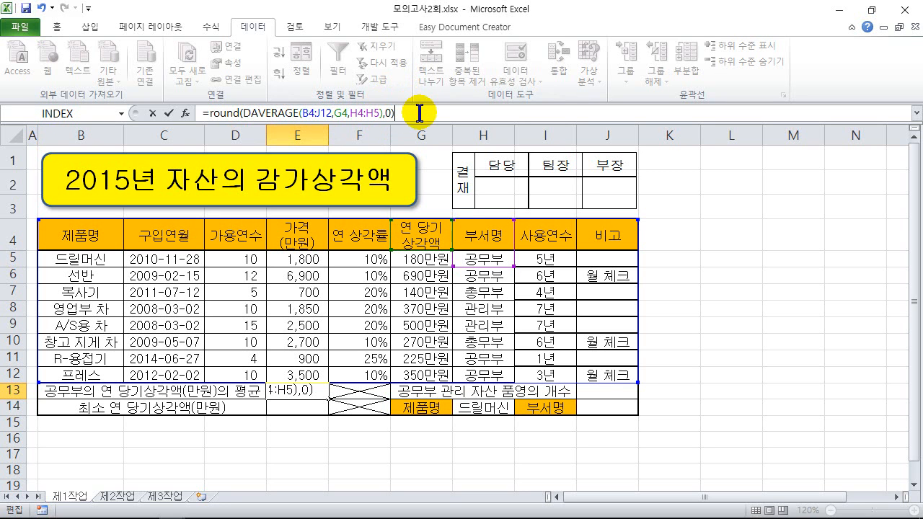
key("Return")
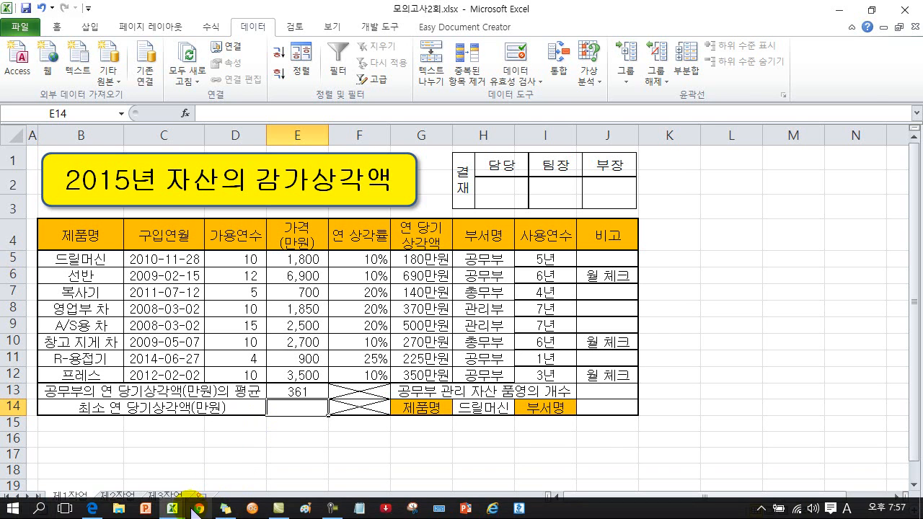
Read the 최소 연 당기상각액 requirement in ITQ 엑셀.pdf in Edge and return to the 모의고사2회.xlsx workbook in Excel
left_click(92, 514)
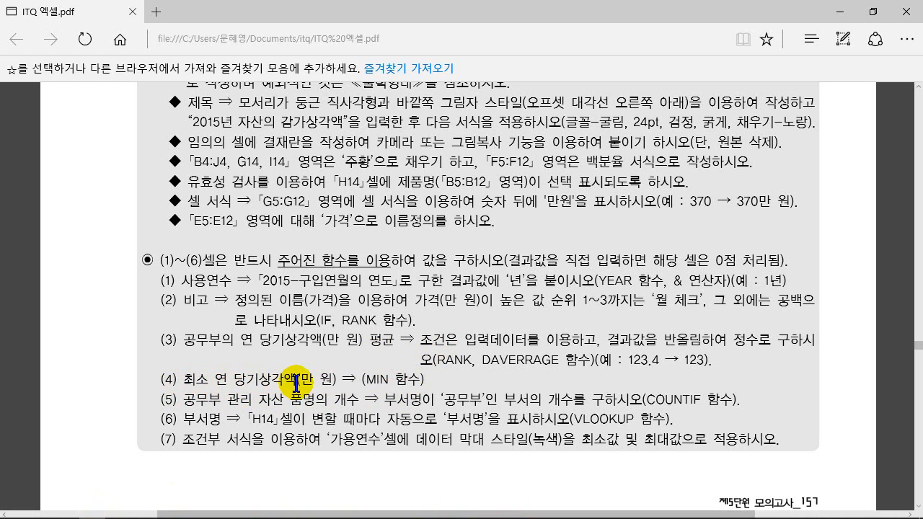
mouse_move(114, 516)
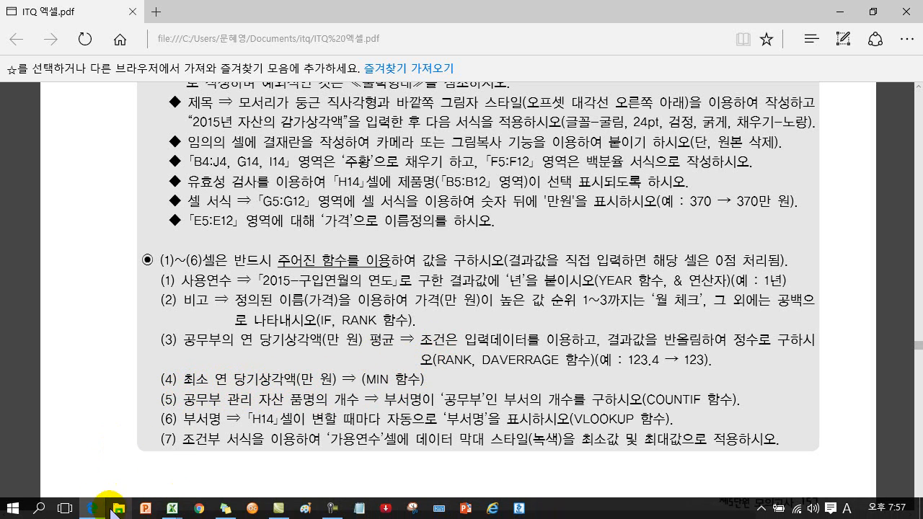
mouse_move(176, 505)
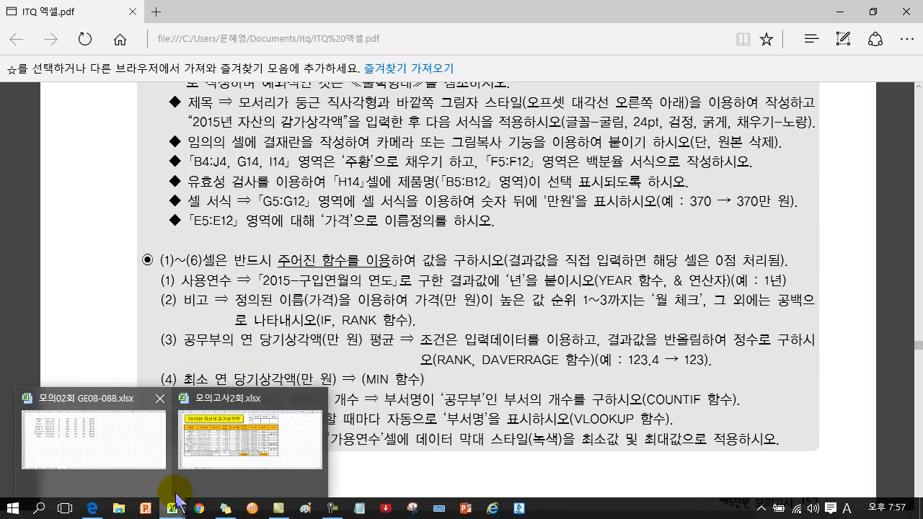
left_click(246, 438)
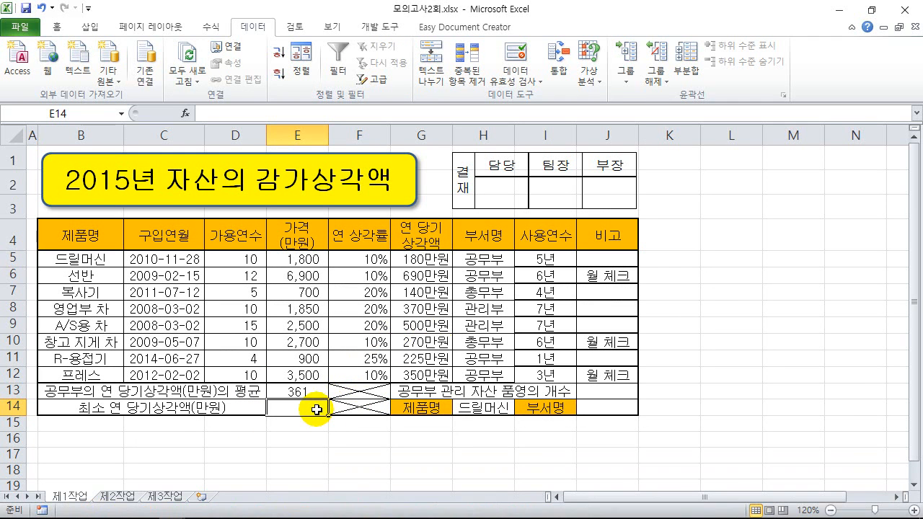
Enter a MIN formula in E14 over the 연 당기상각액 values in G5:G12
type("=mi")
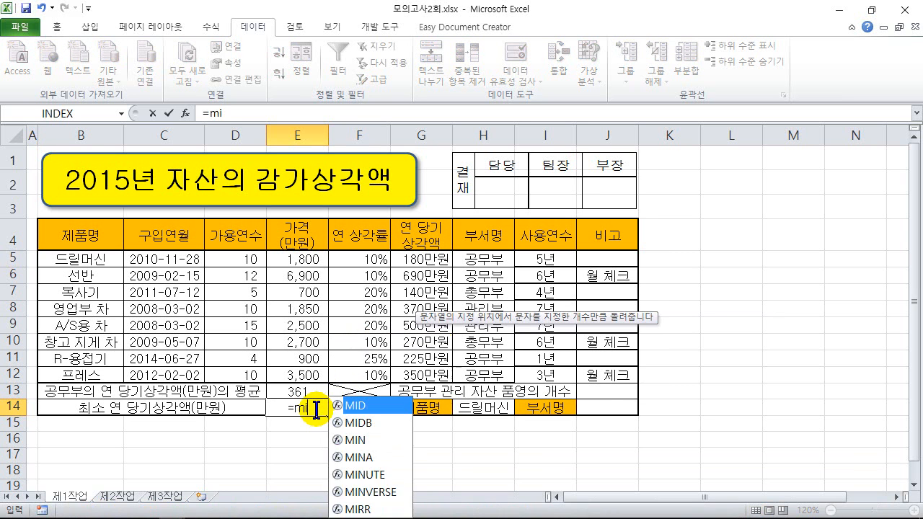
type("n(")
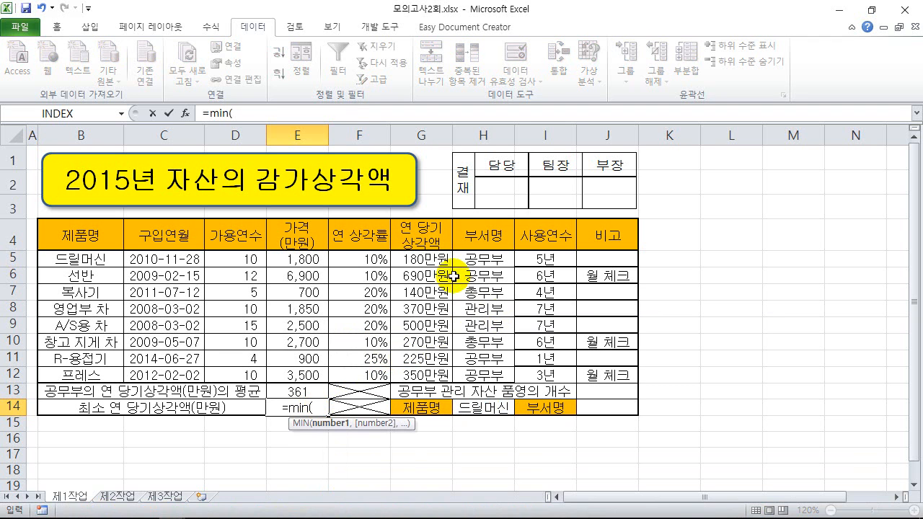
left_click_drag(435, 261, 424, 374)
key("Return")
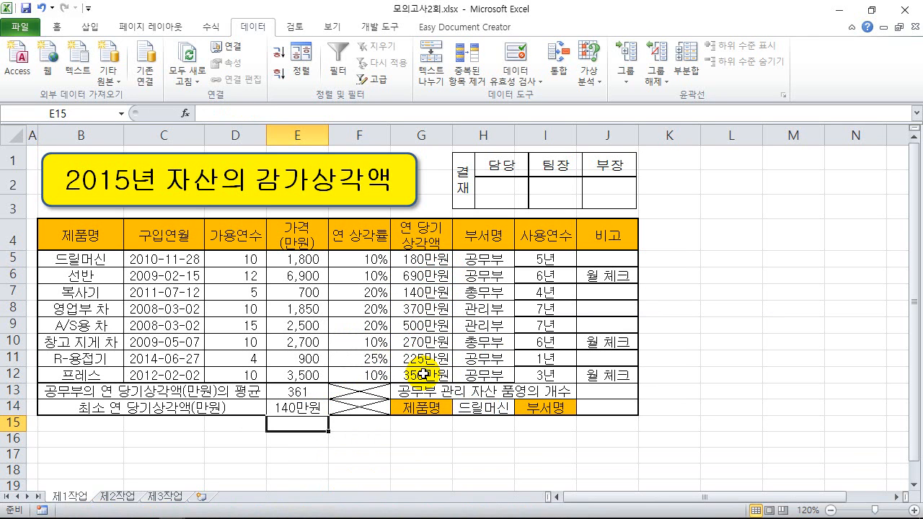
Change the cell format of E14 from the custom 만원 format to the 숫자 category
left_click(319, 412)
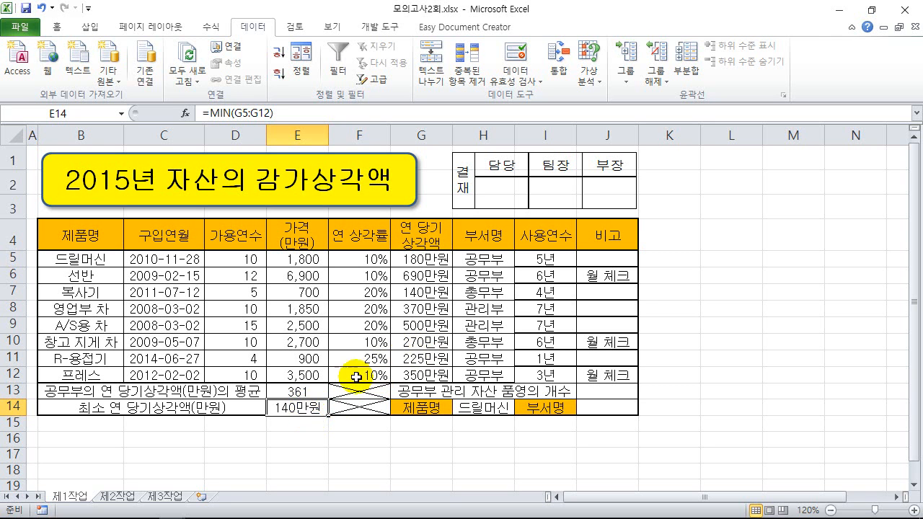
right_click(300, 408)
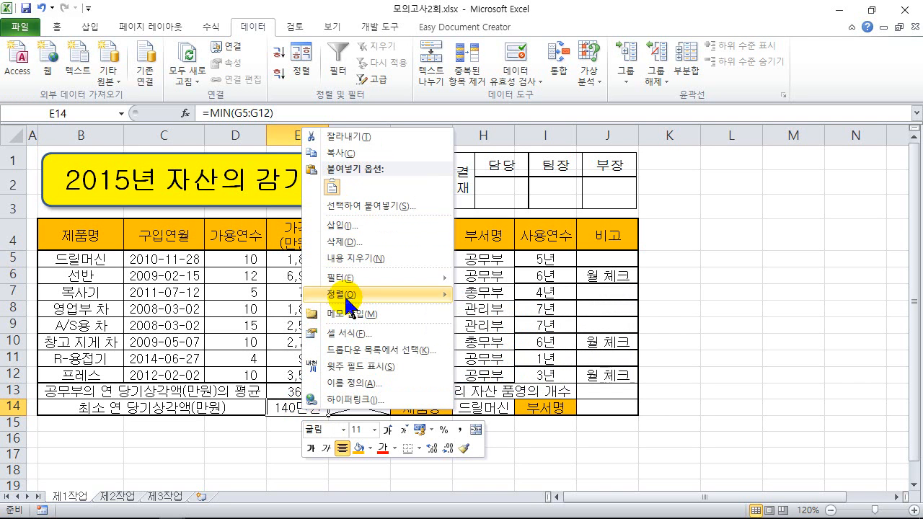
left_click(361, 333)
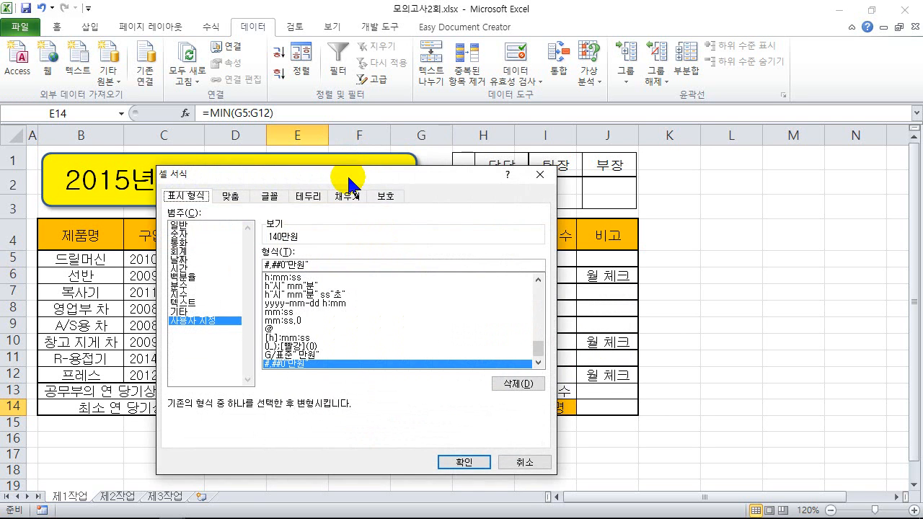
left_click_drag(348, 176, 592, 178)
left_click(442, 236)
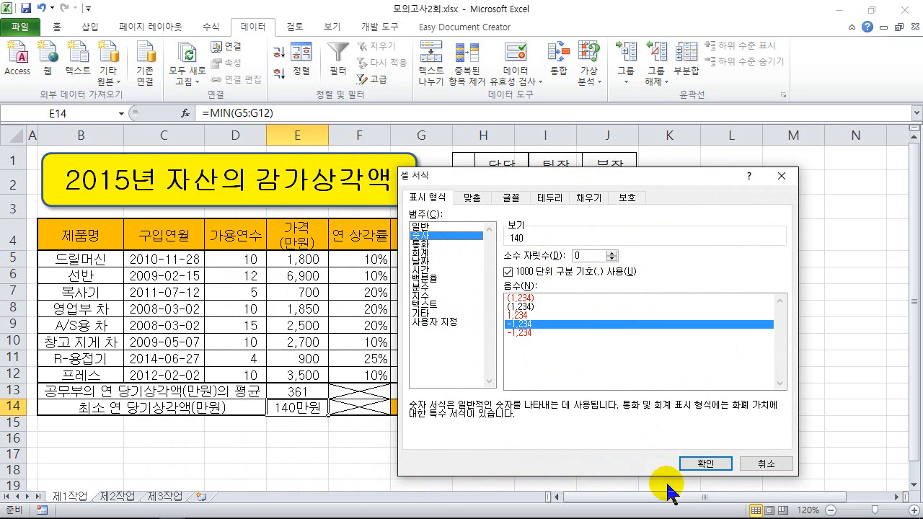
left_click(704, 463)
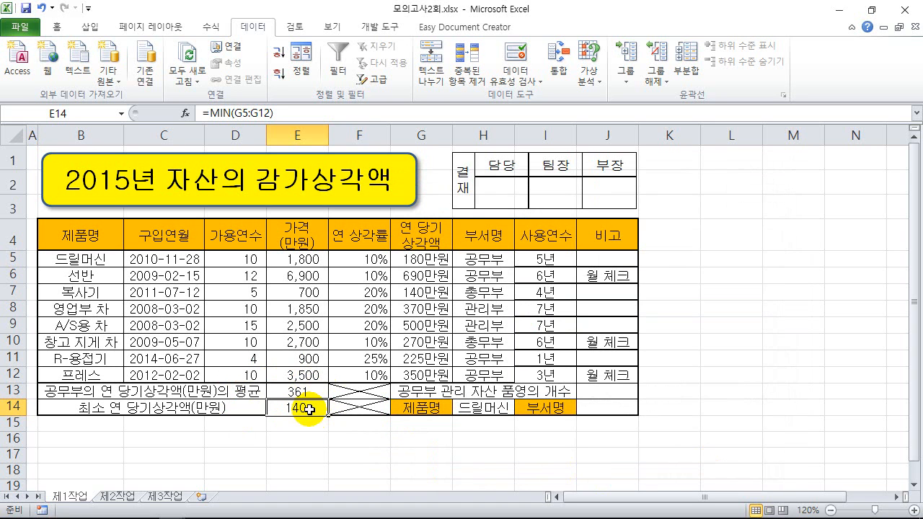
Select J13, read the 공무부 관리 자산 품명의 개수 requirement in ITQ 엑셀.pdf in Edge, and return to 모의고사2회.xlsx in Excel
left_click(603, 391)
mouse_move(180, 514)
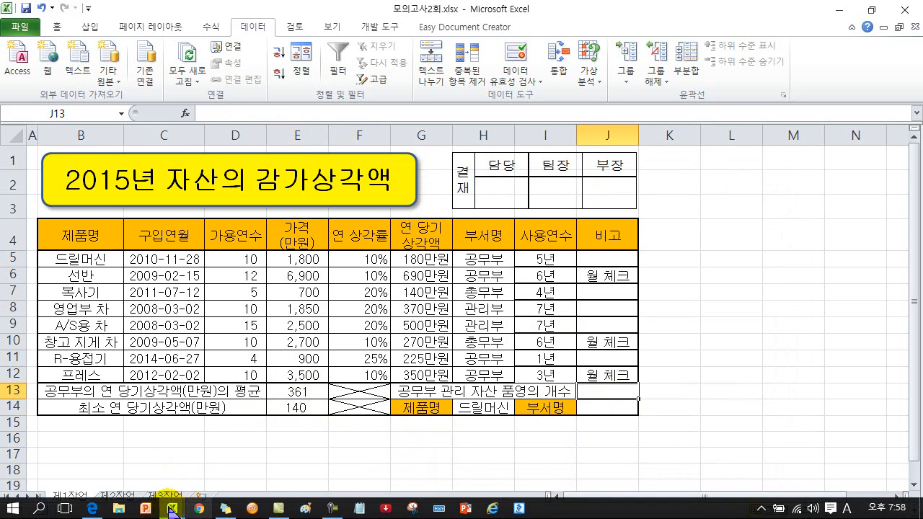
left_click(94, 509)
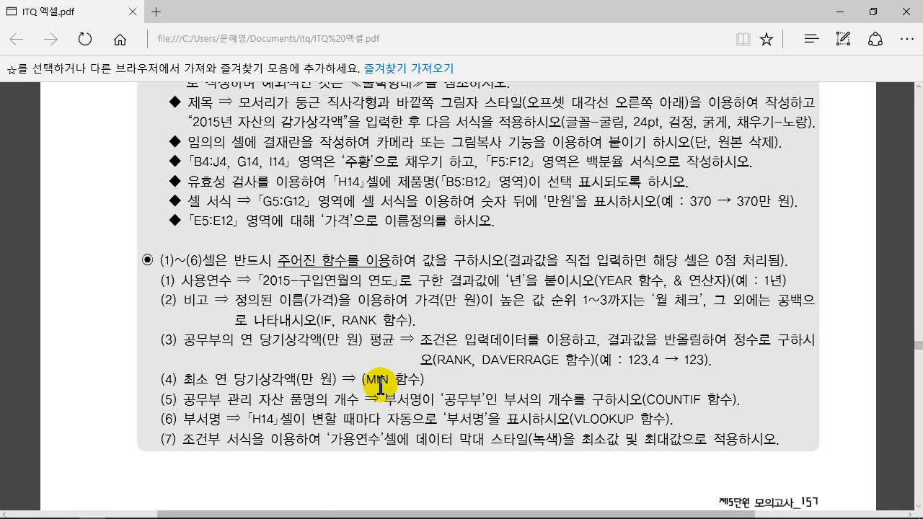
mouse_move(238, 511)
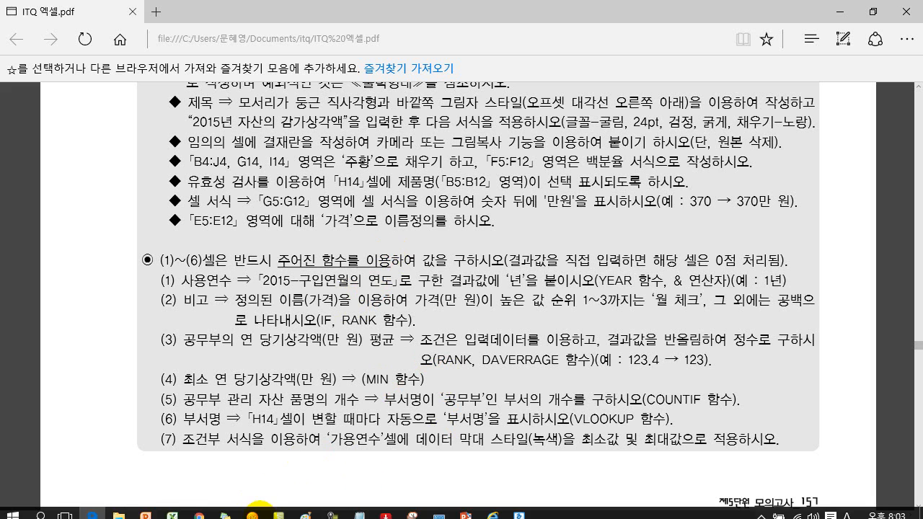
left_click(172, 508)
left_click(245, 440)
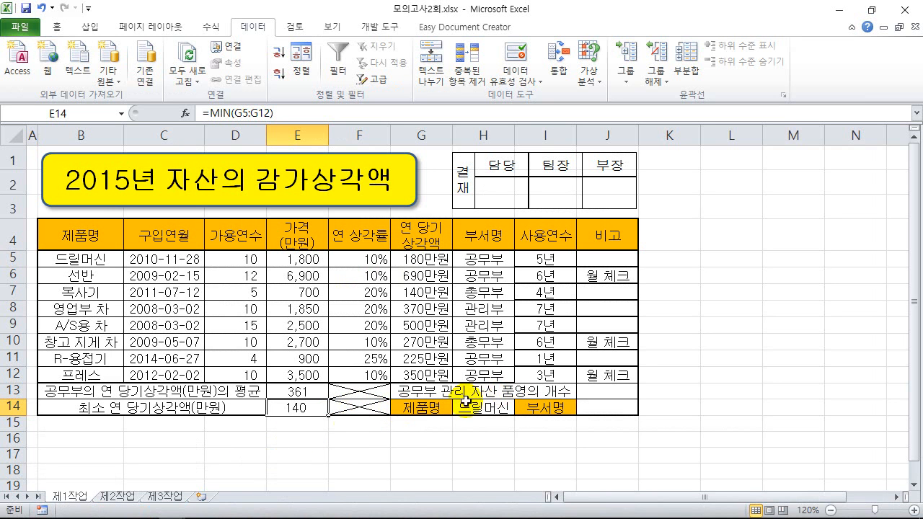
Enter a COUNTIF formula in J13 over the 부서명 range H5:H12 with the criterion "공무부"
left_click(601, 394)
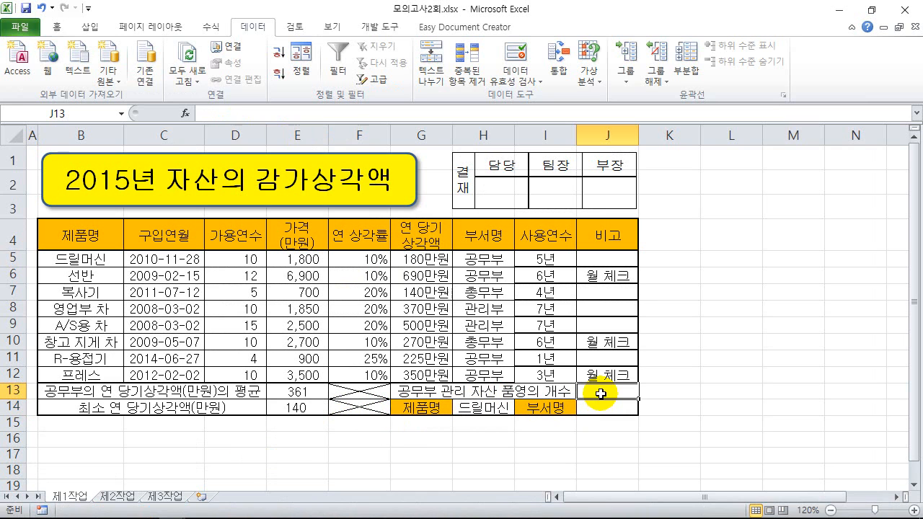
type("=coun")
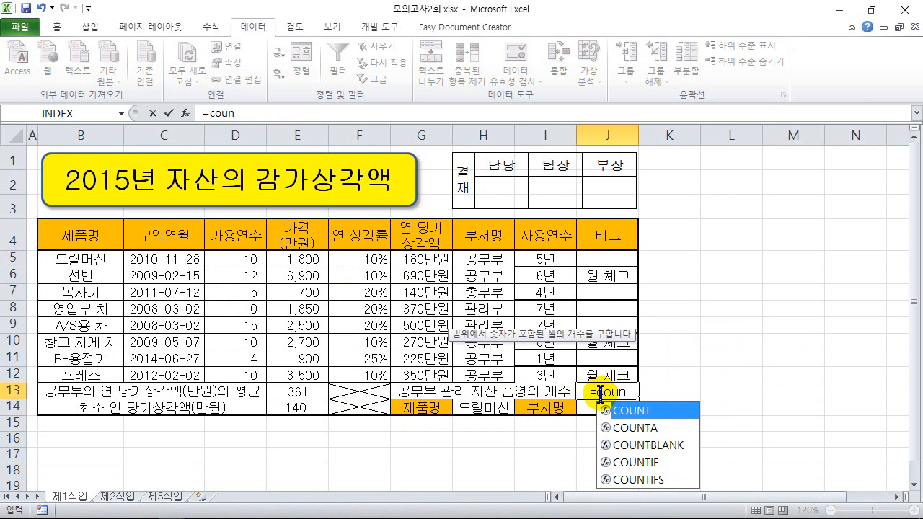
double_click(631, 464)
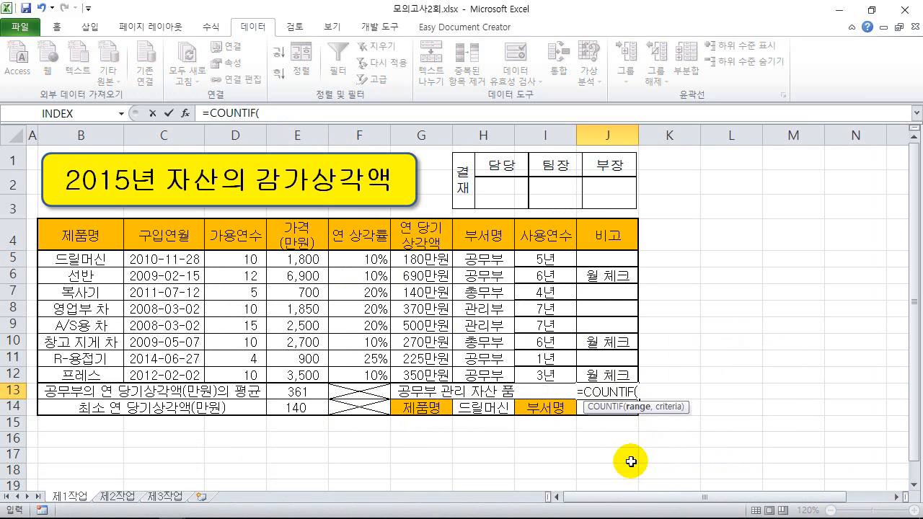
left_click(186, 113)
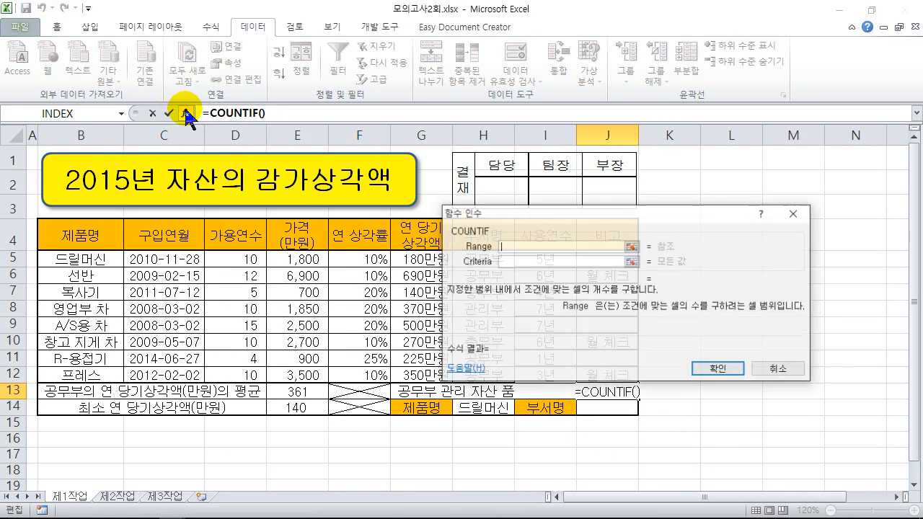
left_click_drag(469, 217, 675, 231)
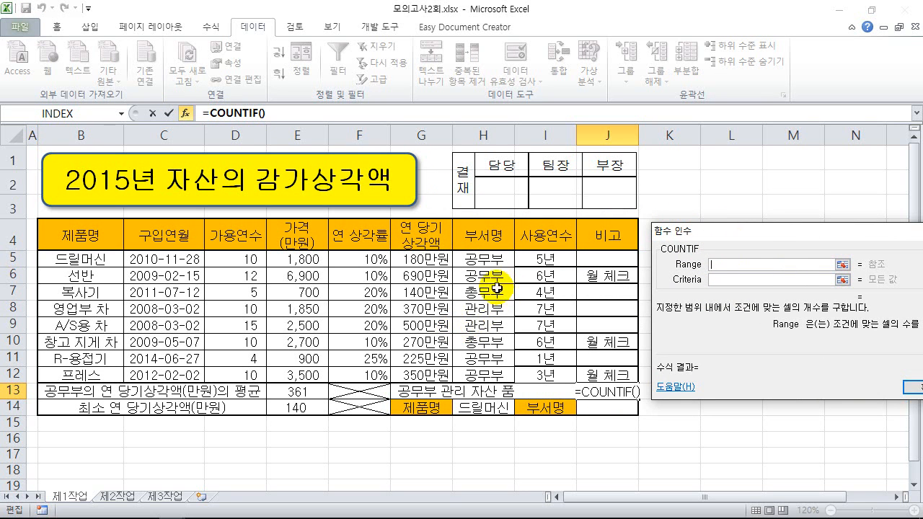
left_click_drag(480, 260, 479, 376)
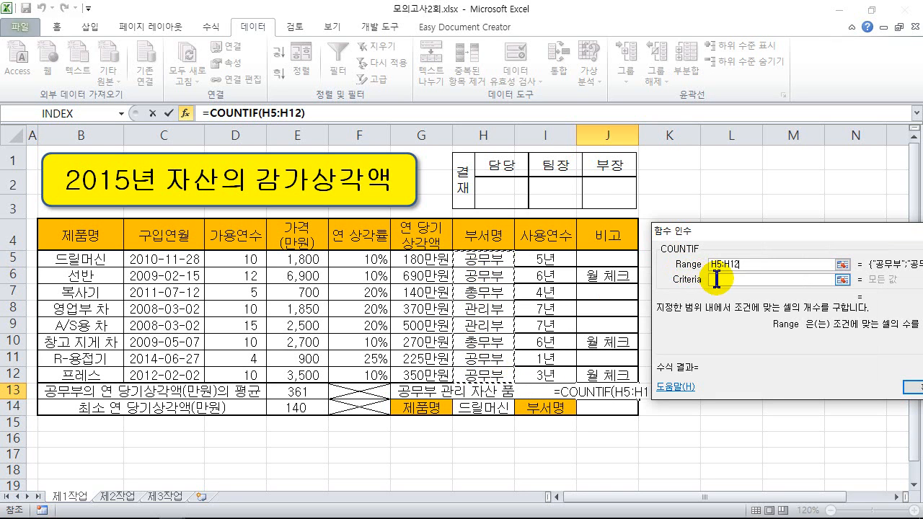
left_click(739, 280)
type("\"")
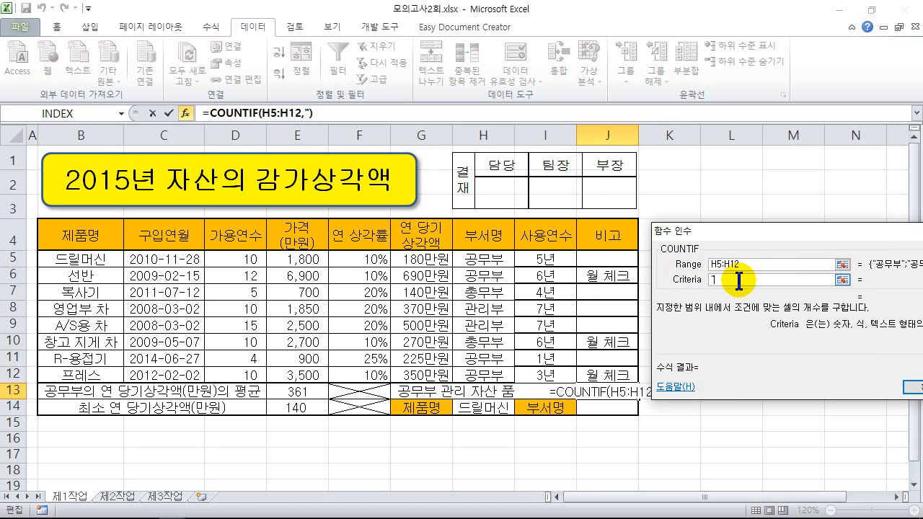
type("ㄱ")
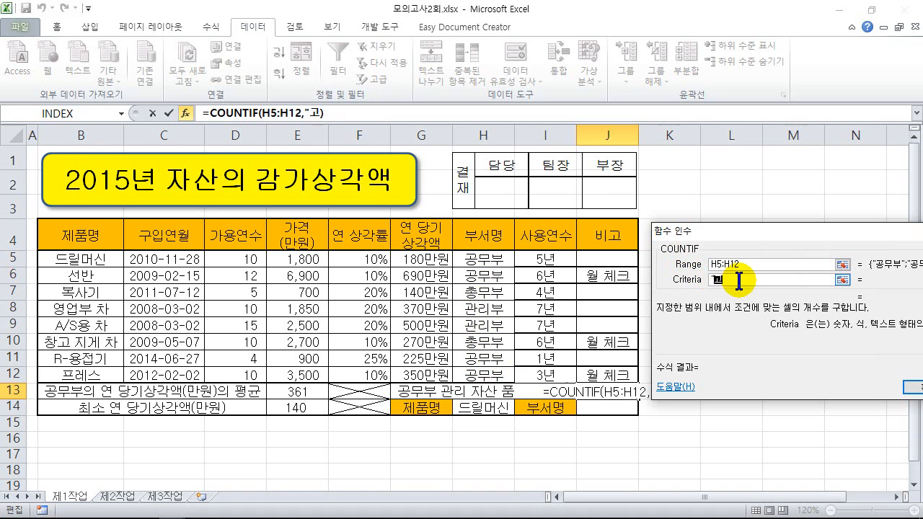
type("무부")
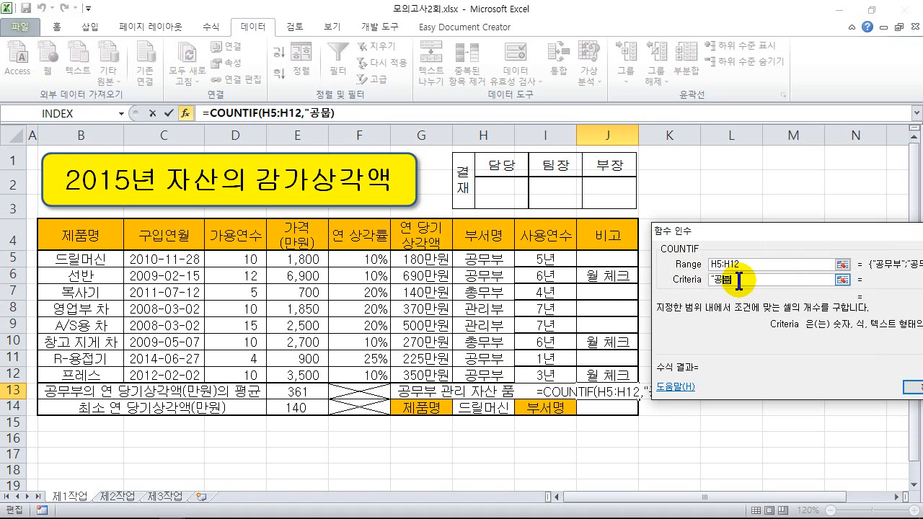
type("\"")
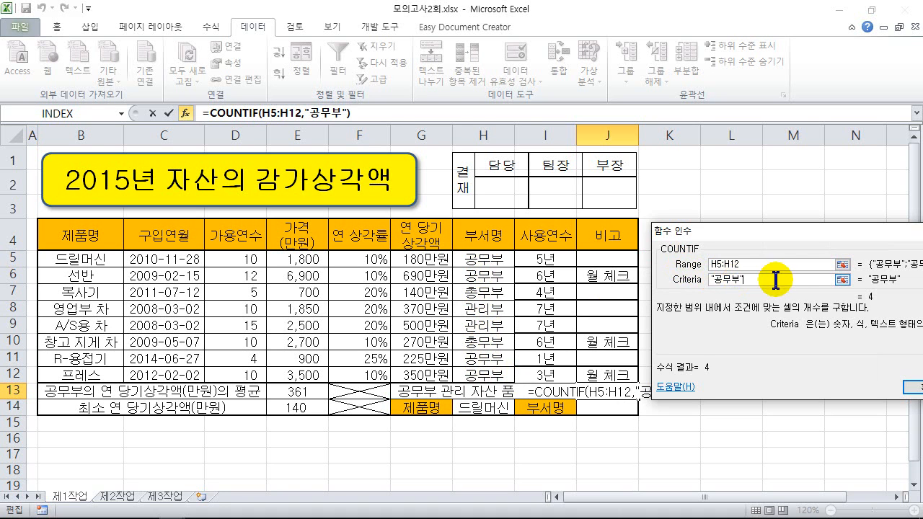
left_click(911, 387)
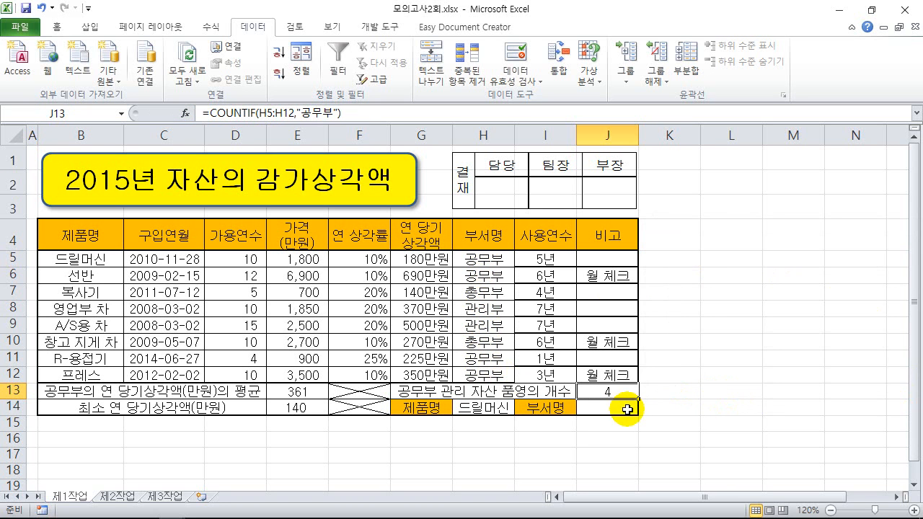
Read the 부서명 VLOOKUP requirement in ITQ 엑셀.pdf in Edge and return to 모의고사2회.xlsx in Excel
mouse_move(157, 514)
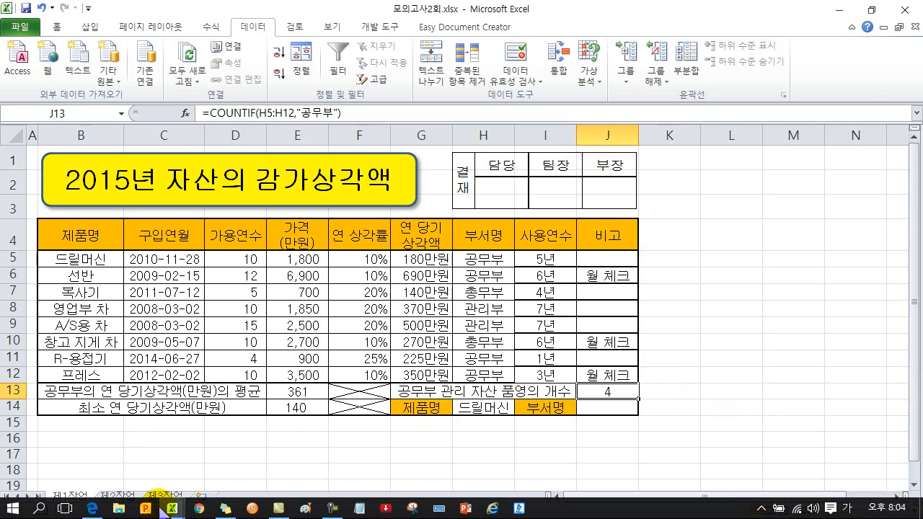
left_click(92, 511)
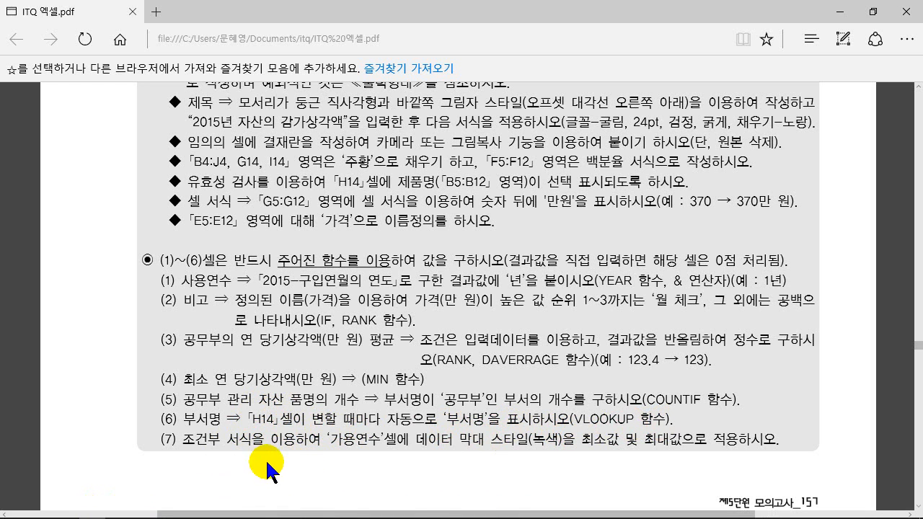
mouse_move(149, 504)
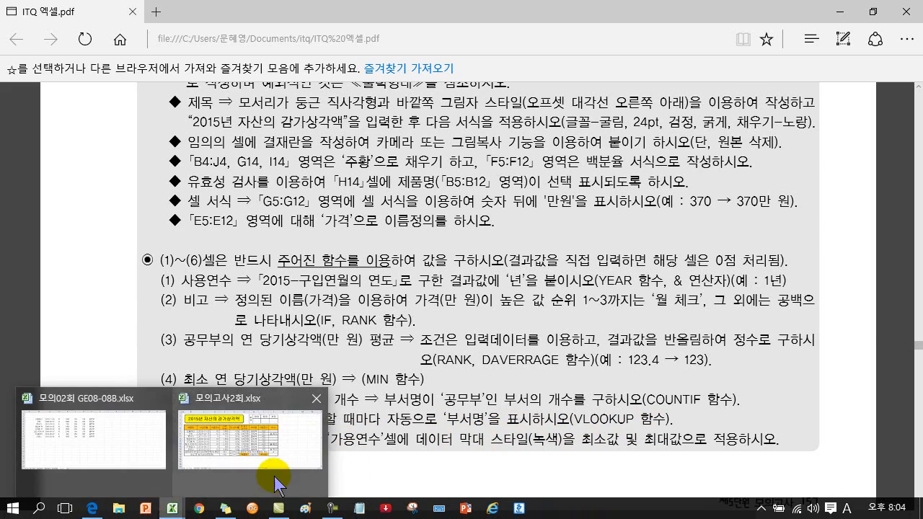
left_click(267, 437)
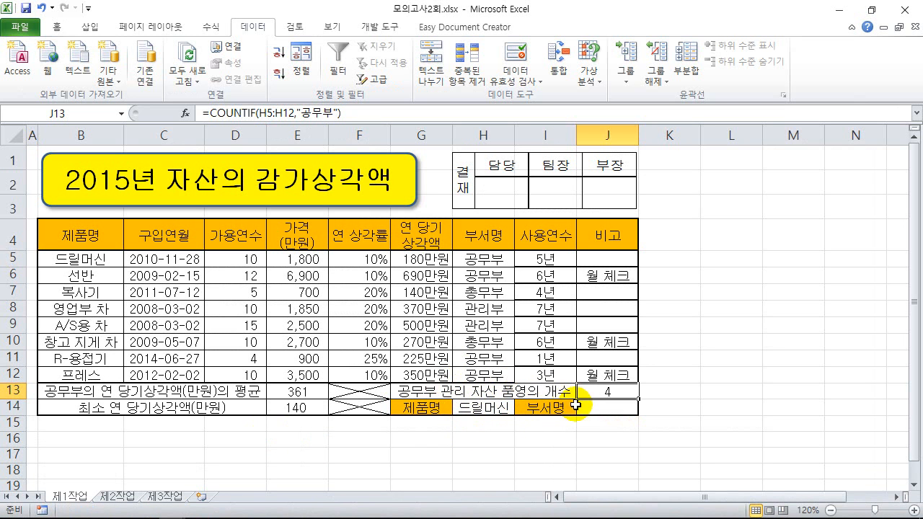
Start a VLOOKUP formula in J14 with the product name in H14 as the lookup value
left_click(603, 408)
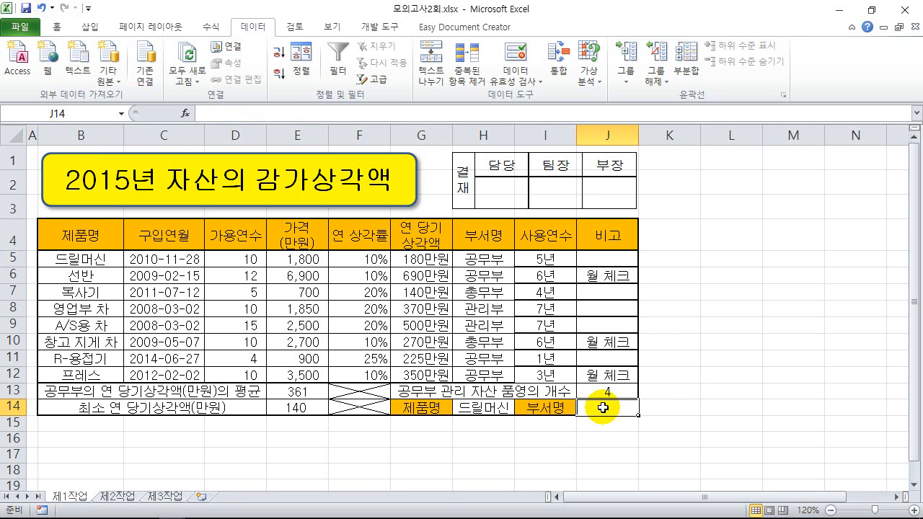
type("=")
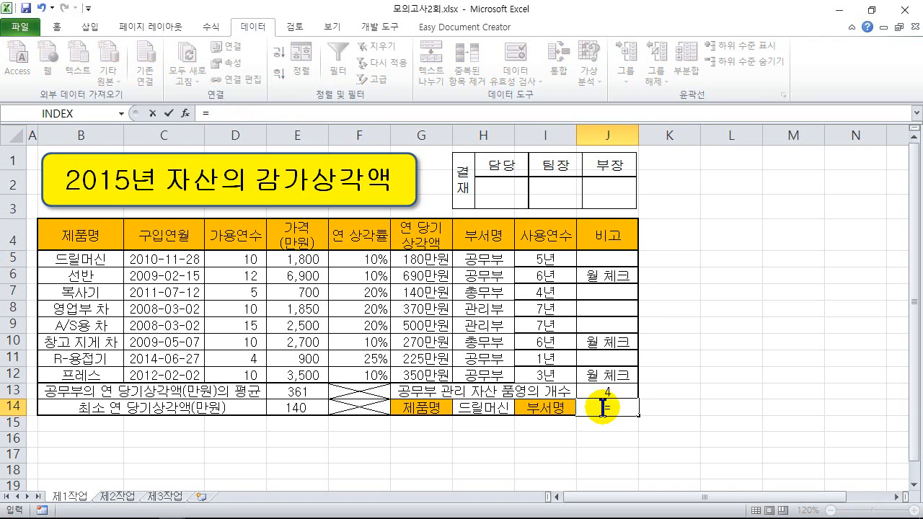
type("vlo")
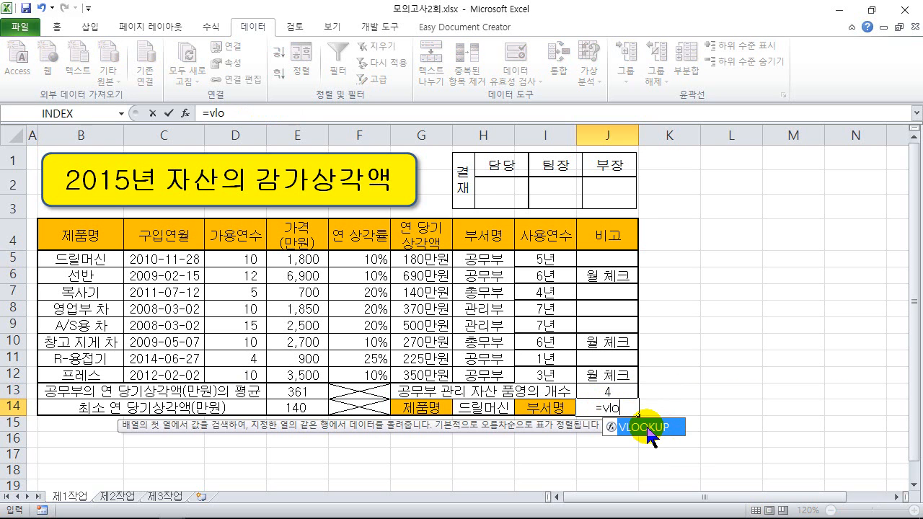
double_click(649, 428)
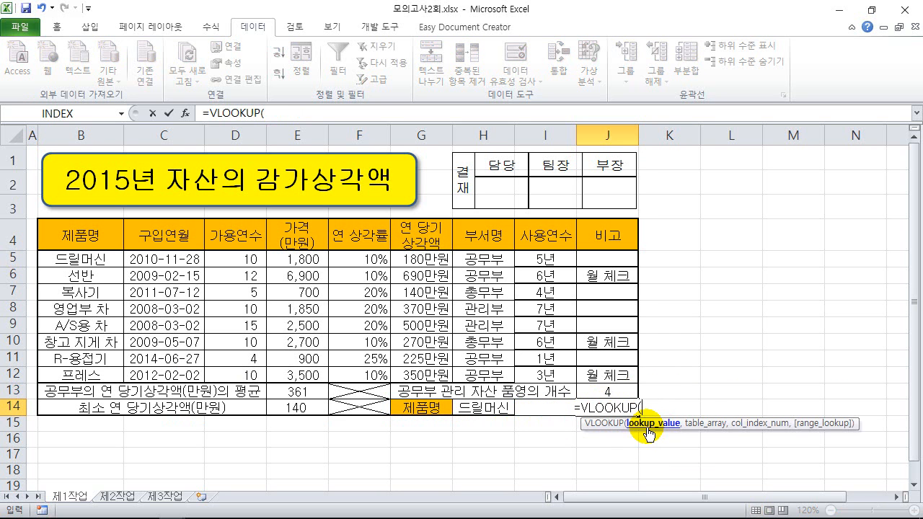
left_click(191, 114)
left_click_drag(531, 213, 664, 227)
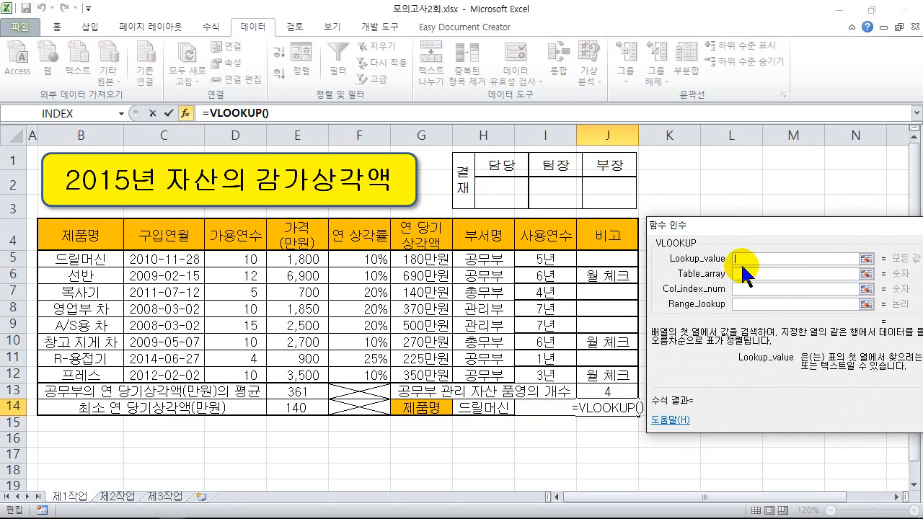
left_click(488, 408)
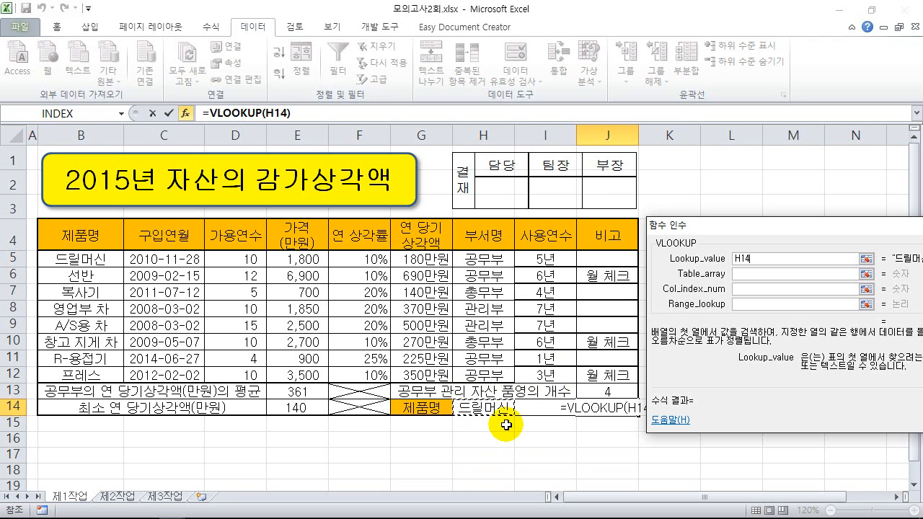
Complete J14's VLOOKUP with table array B5:J12, column index 7 and range lookup 0
left_click(750, 273)
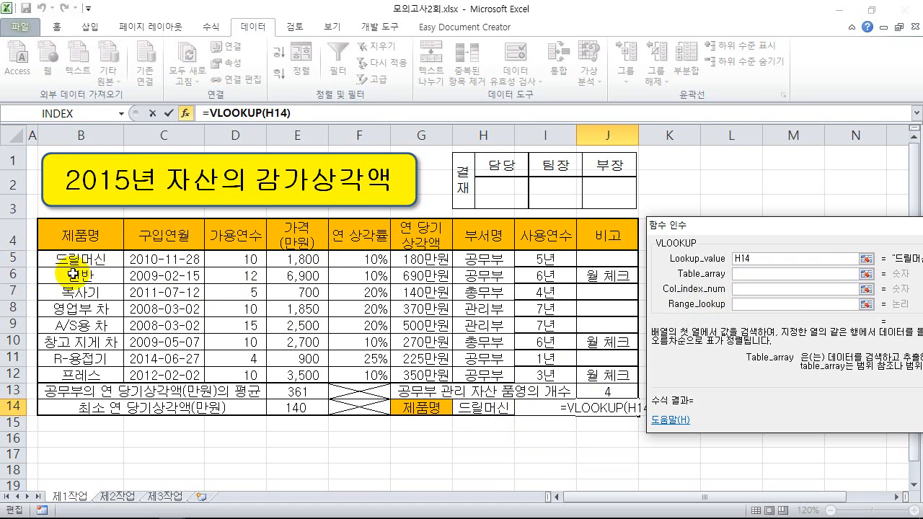
left_click_drag(78, 261, 604, 371)
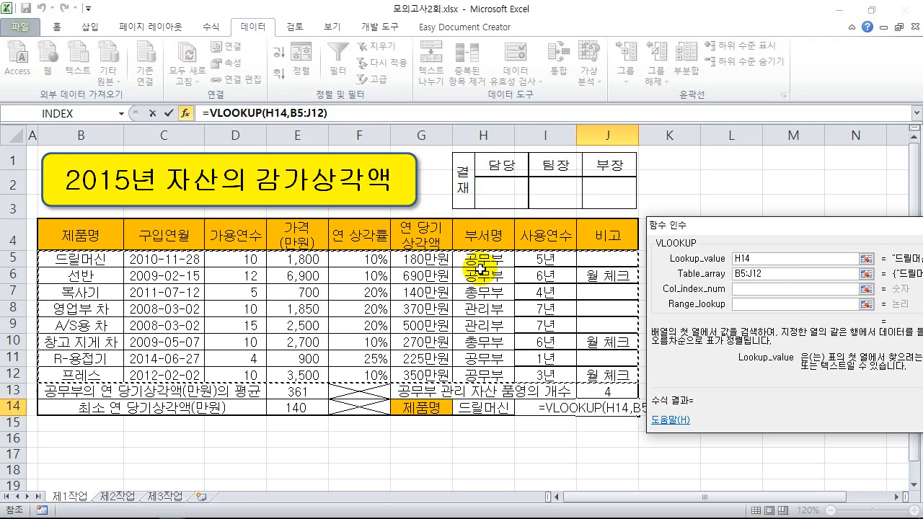
left_click(772, 290)
type("7")
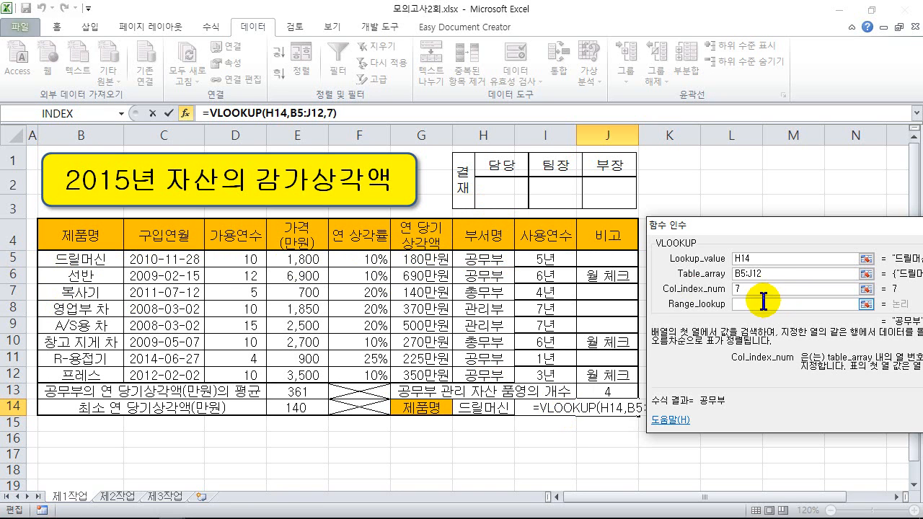
left_click(761, 304)
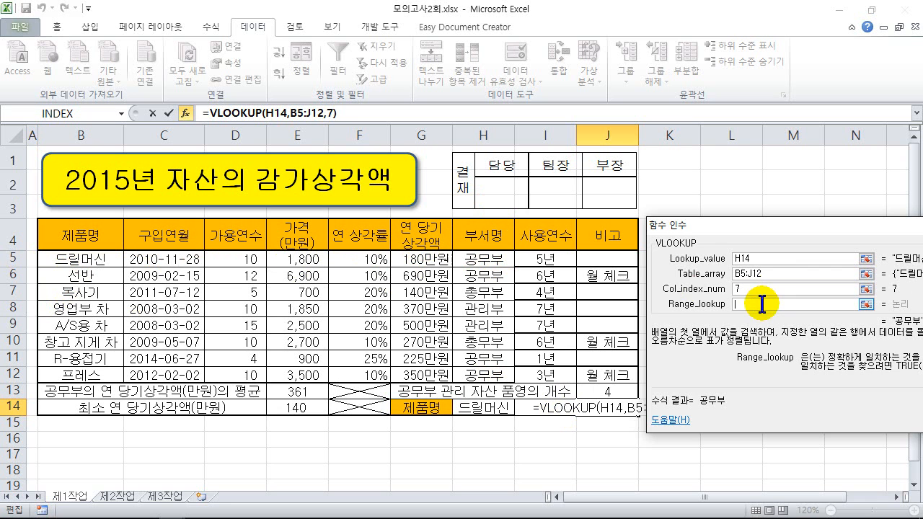
left_click_drag(809, 228, 610, 160)
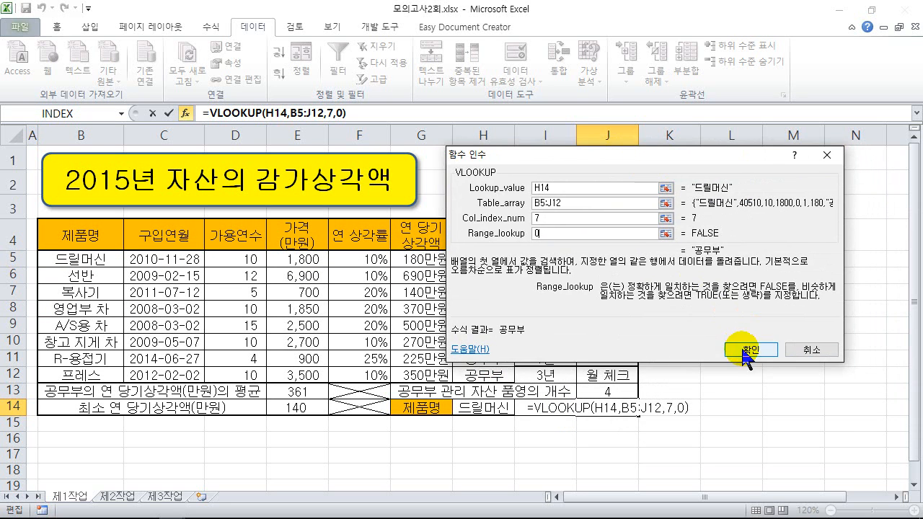
left_click(752, 351)
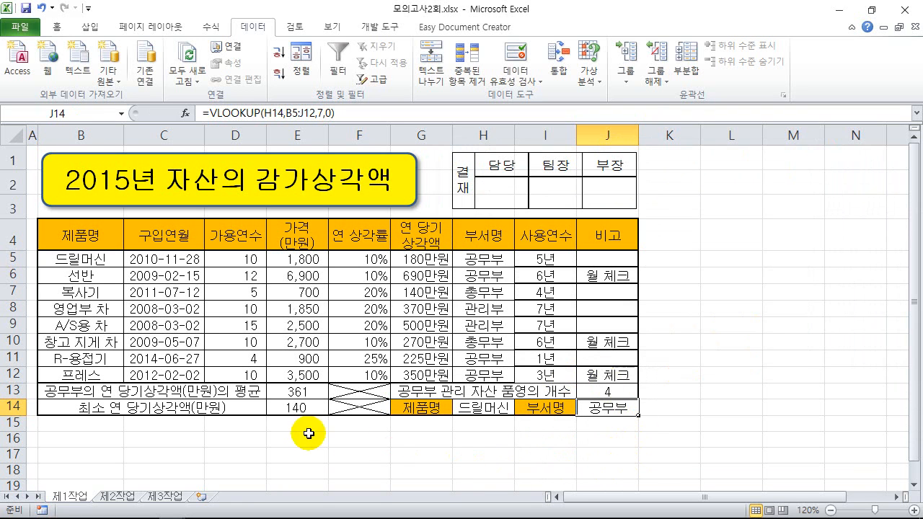
Read the 가용연수 conditional formatting requirement in ITQ 엑셀.pdf in Edge and return to 모의고사2회.xlsx in Excel
mouse_move(302, 510)
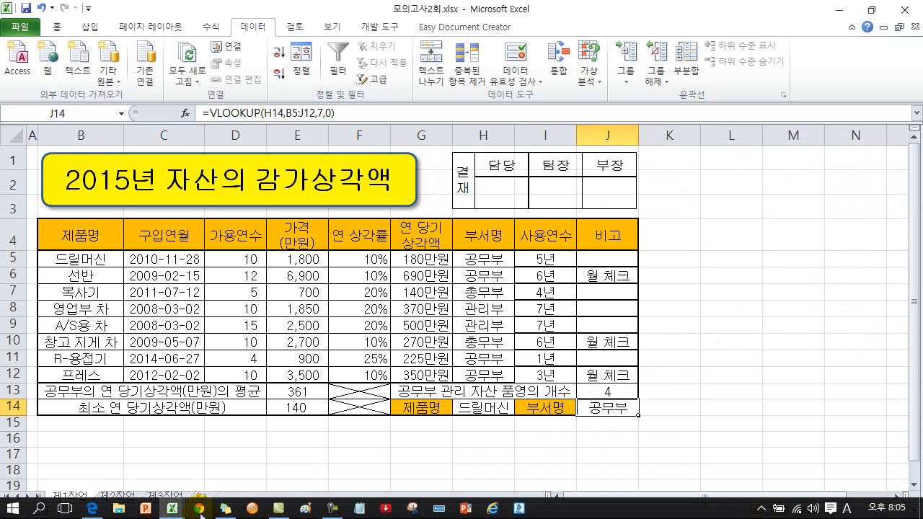
left_click(93, 508)
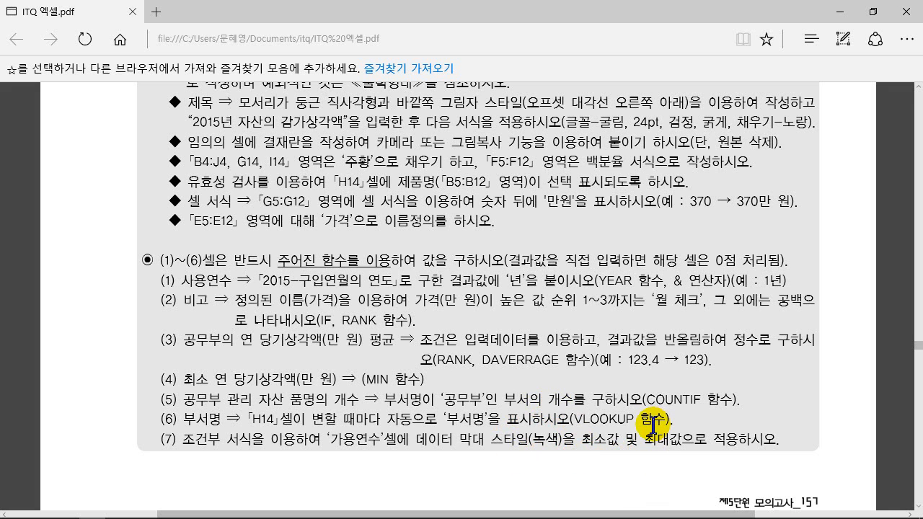
mouse_move(219, 505)
mouse_move(172, 508)
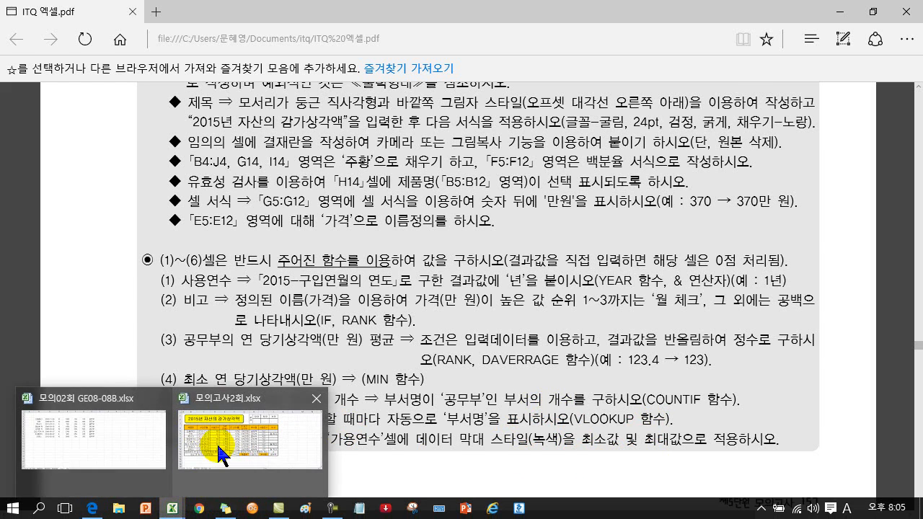
left_click(242, 443)
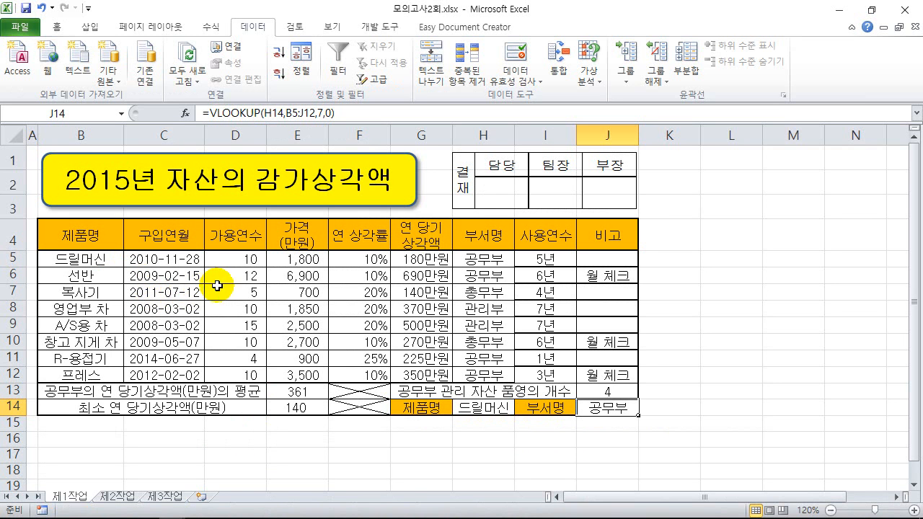
Apply green gradient-fill data bars to the 가용연수 values in D5:D12 with conditional formatting
left_click_drag(229, 261, 220, 371)
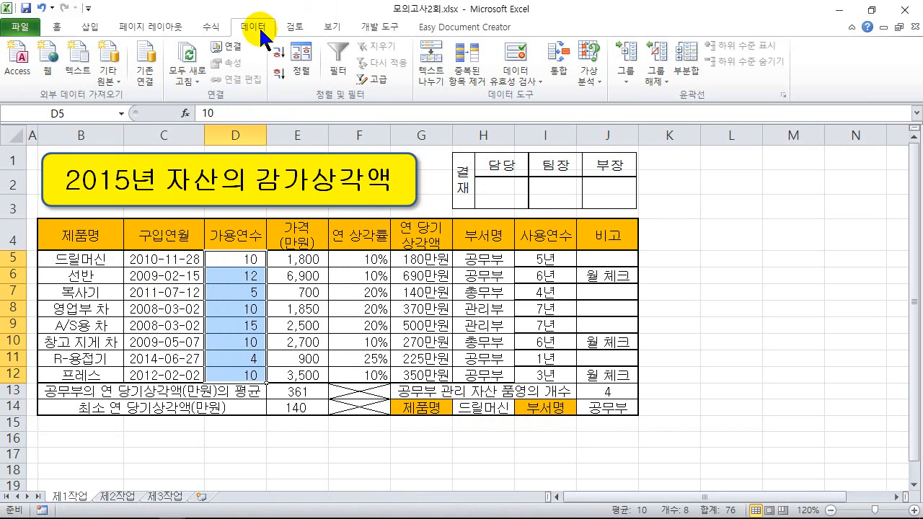
left_click(56, 29)
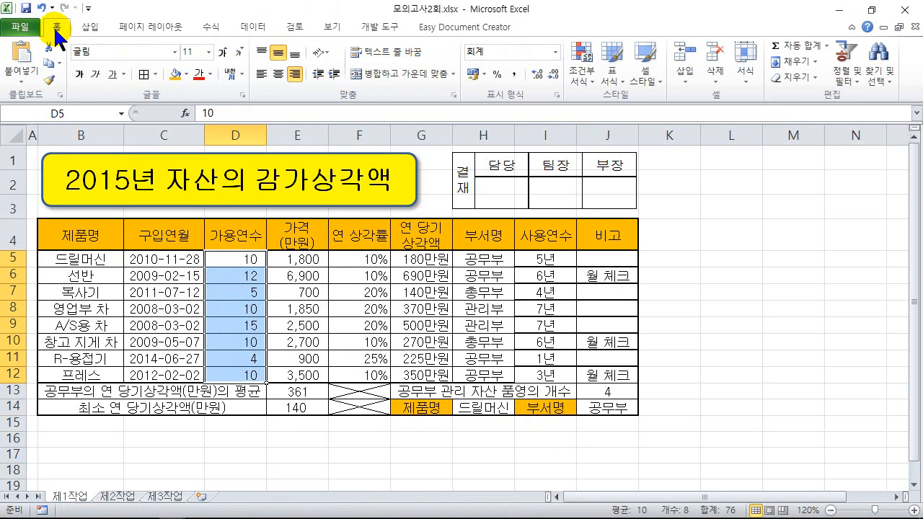
left_click(580, 78)
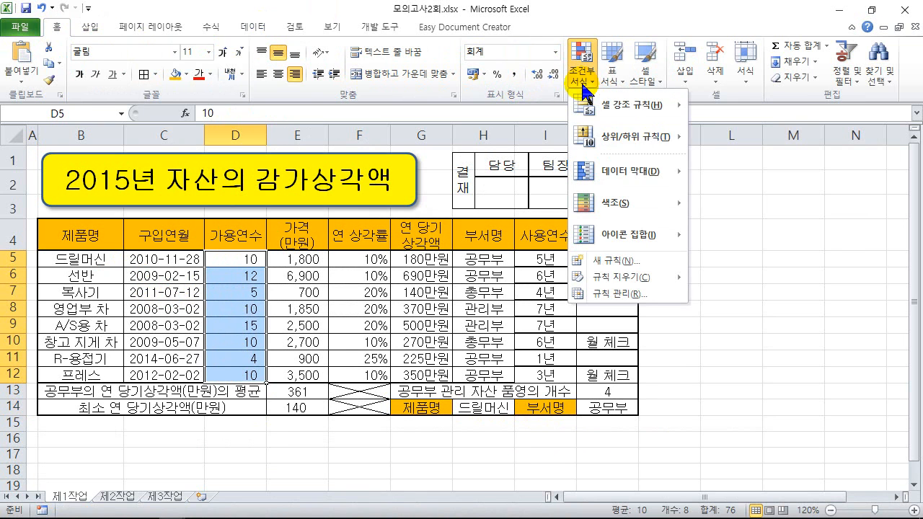
mouse_move(635, 181)
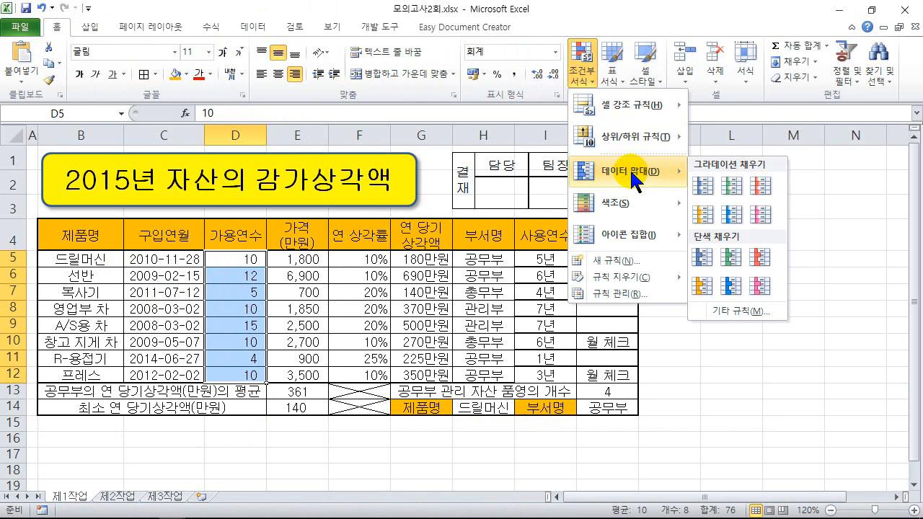
left_click(732, 186)
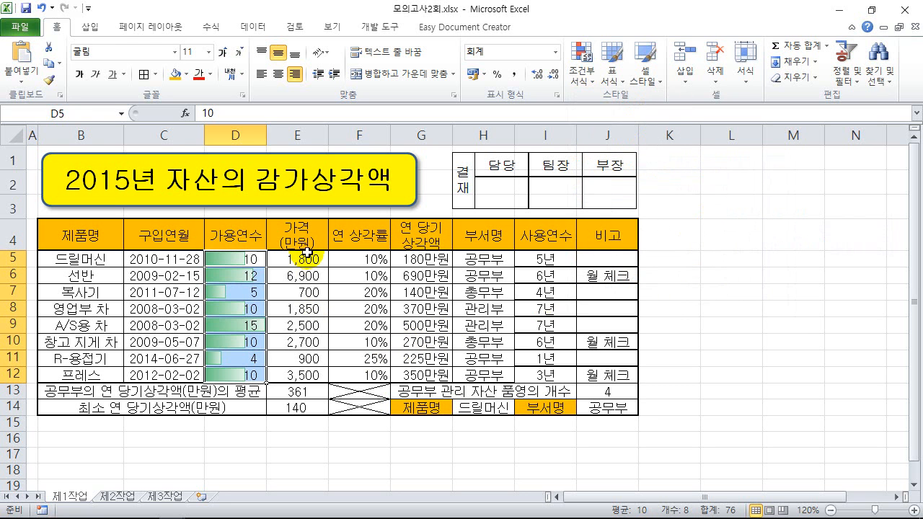
Edit the data bar rule on D5:D12 to use no border (테두리 없음) and apply the change
left_click(588, 88)
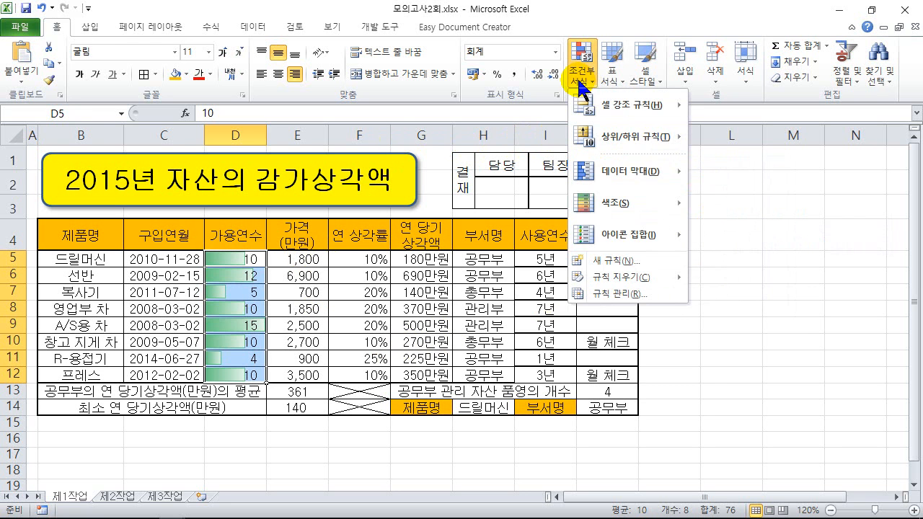
left_click(618, 294)
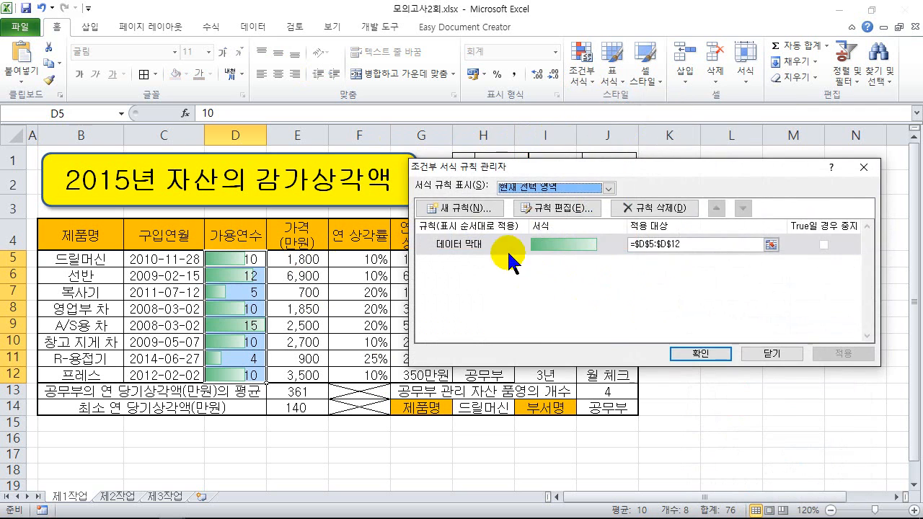
left_click(553, 207)
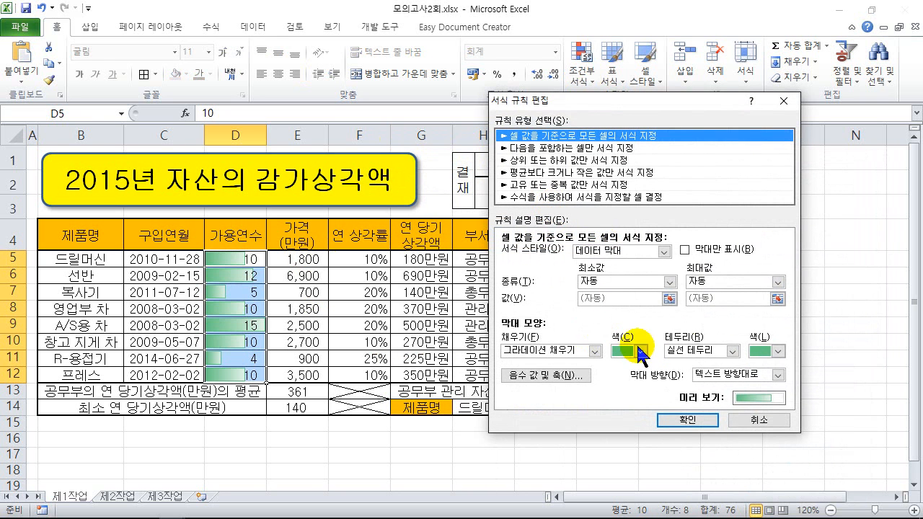
left_click(700, 351)
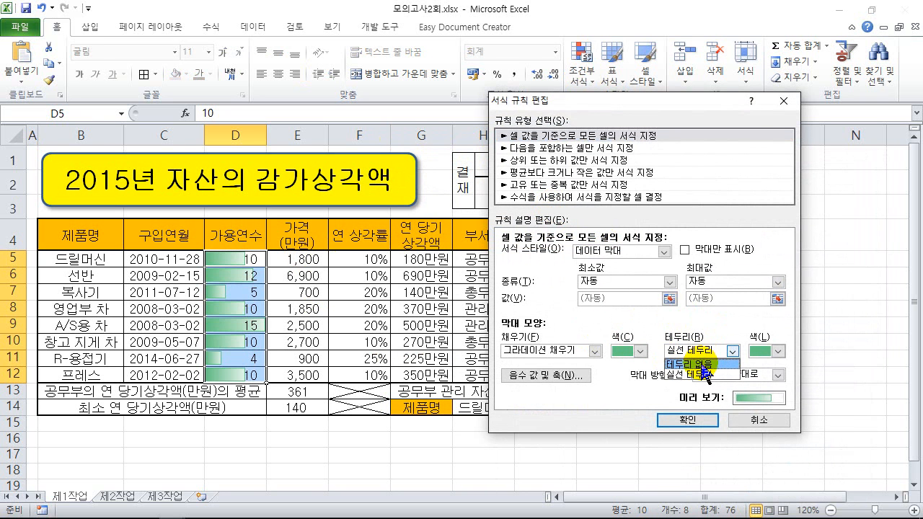
left_click(700, 364)
left_click(693, 420)
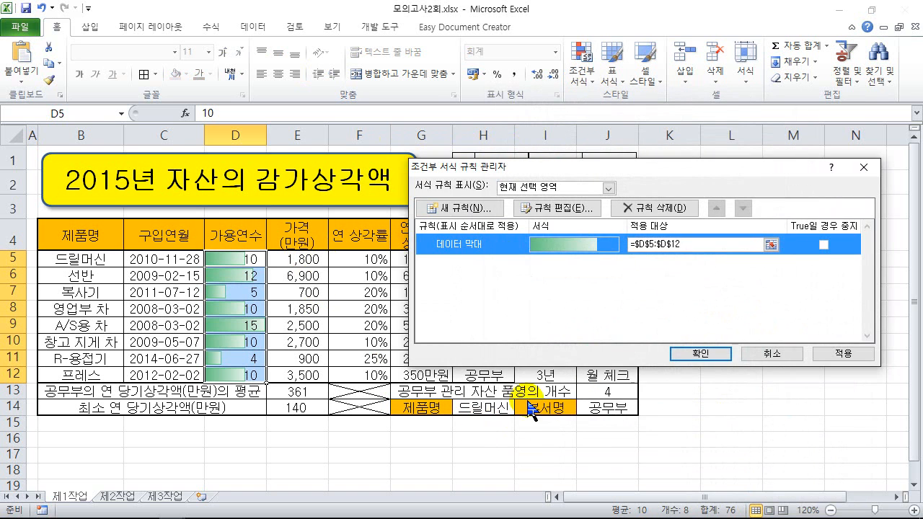
left_click(700, 353)
left_click(724, 351)
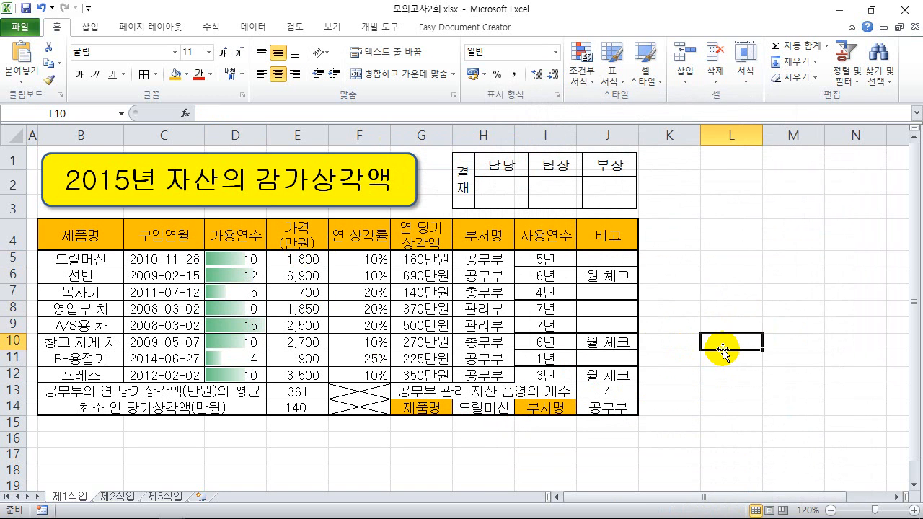
left_click(694, 392)
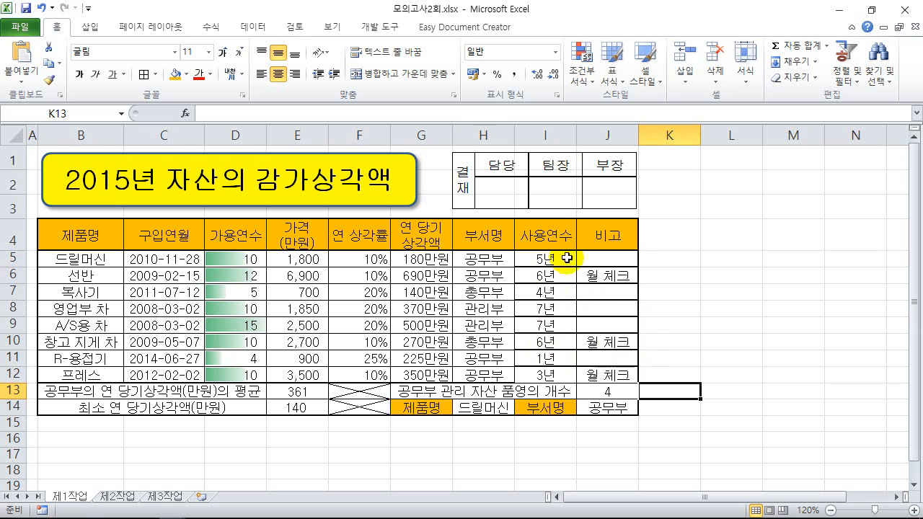
Apply all borders to the table data in B5:J12 and outline the range with a thick box border
left_click_drag(100, 243, 495, 294)
left_click(489, 354)
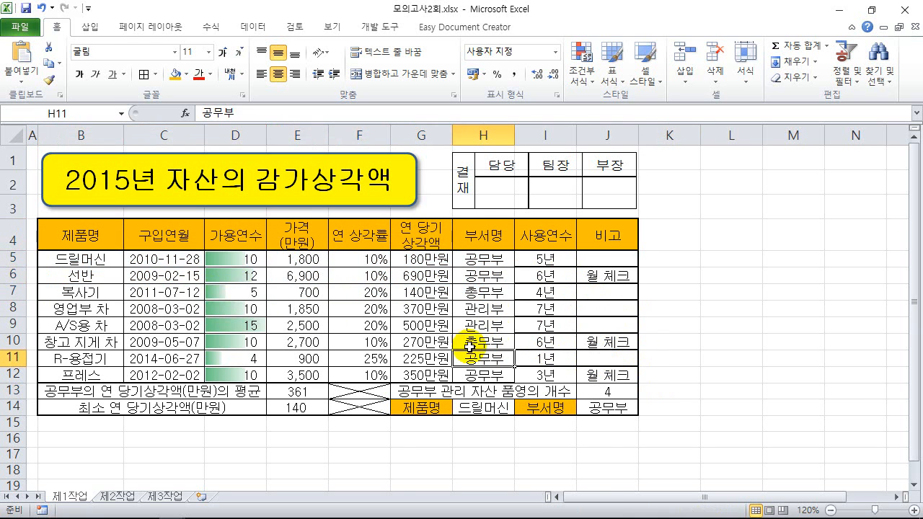
left_click_drag(69, 258, 613, 373)
left_click(145, 75)
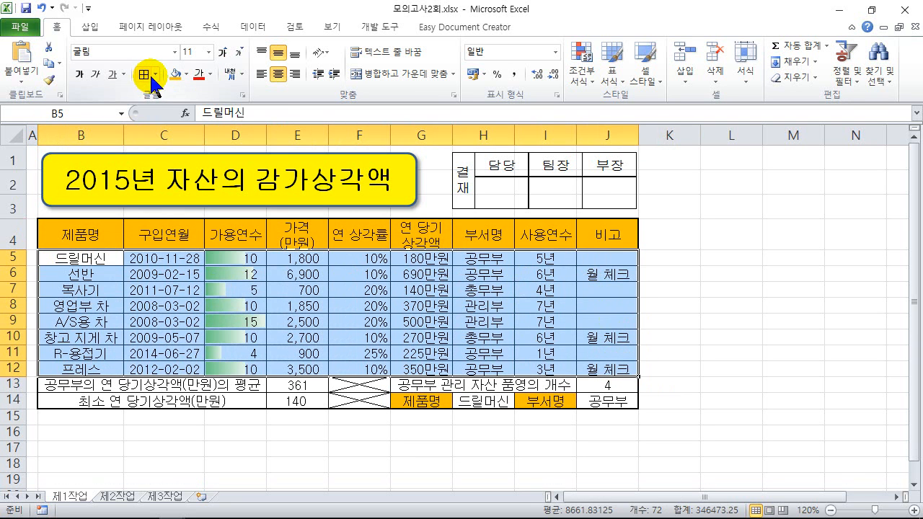
left_click(153, 75)
left_click(191, 219)
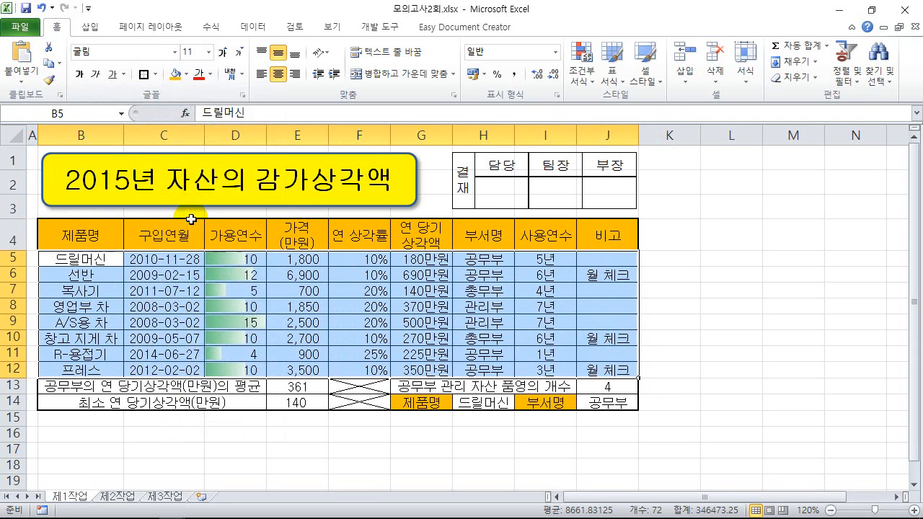
left_click(685, 355)
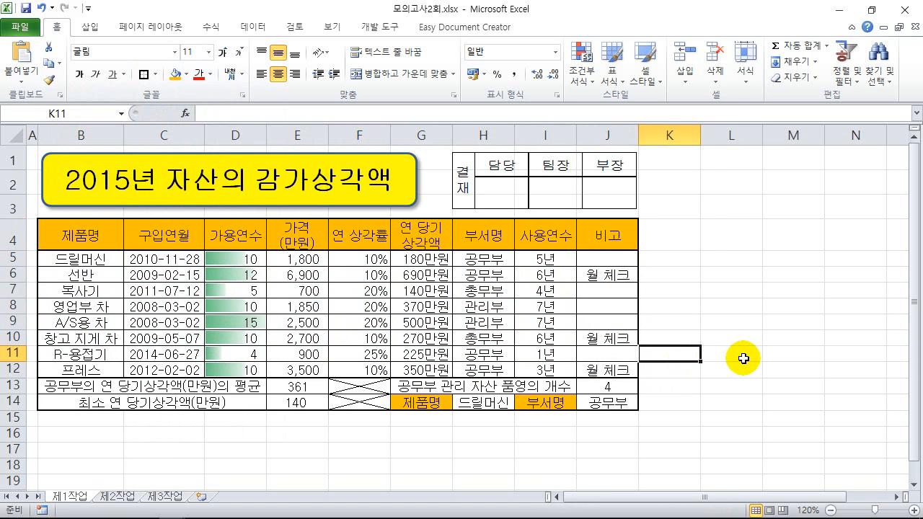
left_click(759, 370)
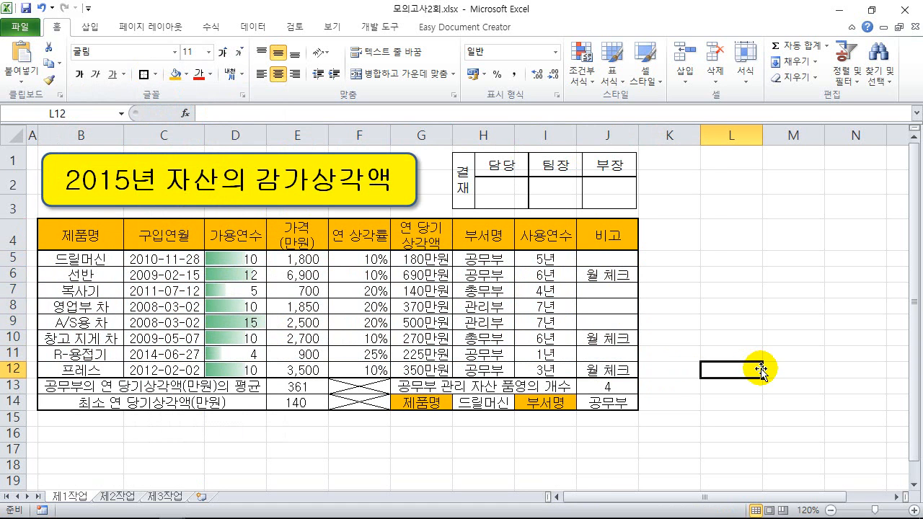